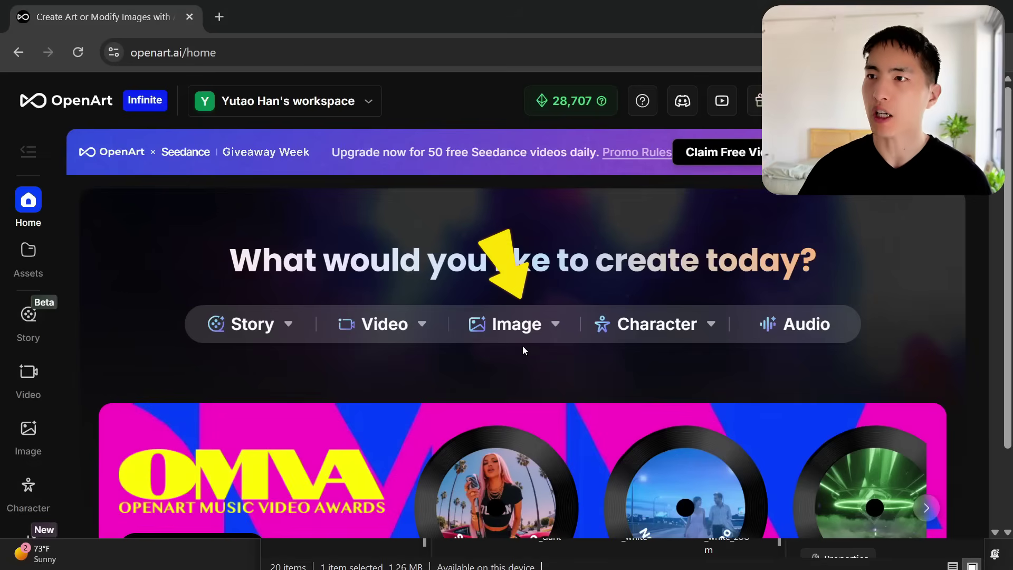
# Step: Replace the Flux (dev) model with Seedream 4.0 from Public Models
pyautogui.moveTo(547, 326)
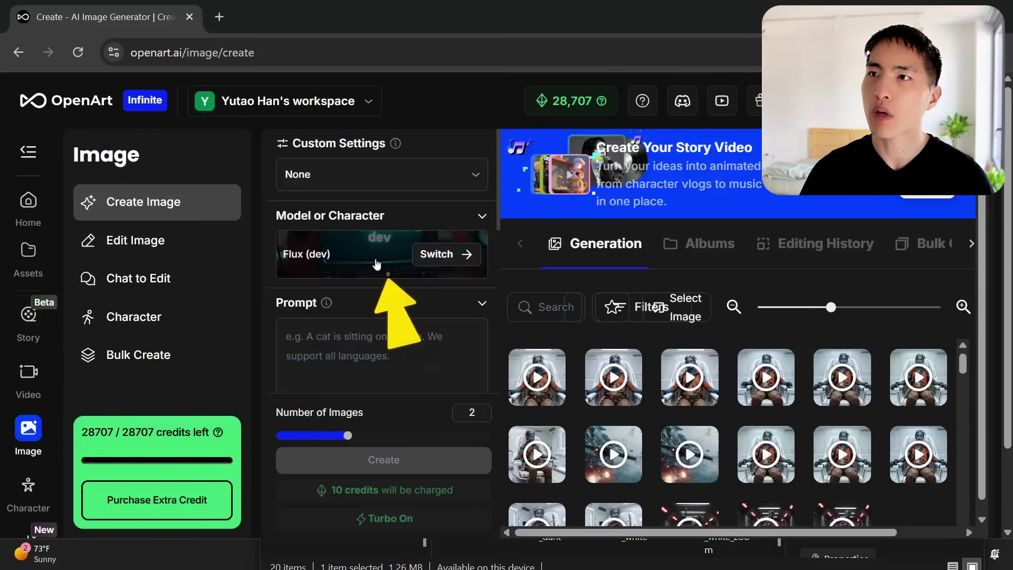
pyautogui.click(376, 261)
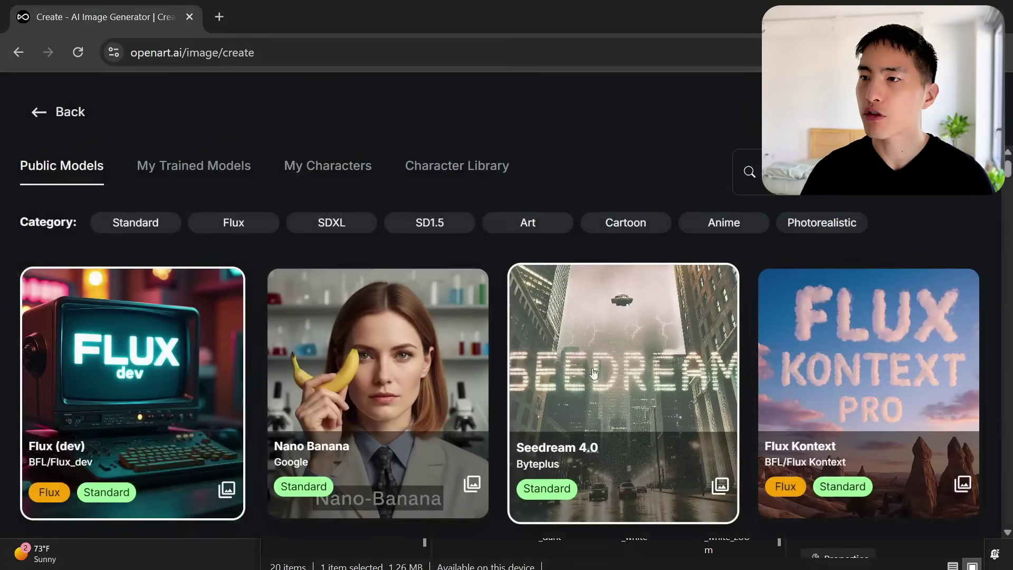
pyautogui.click(617, 344)
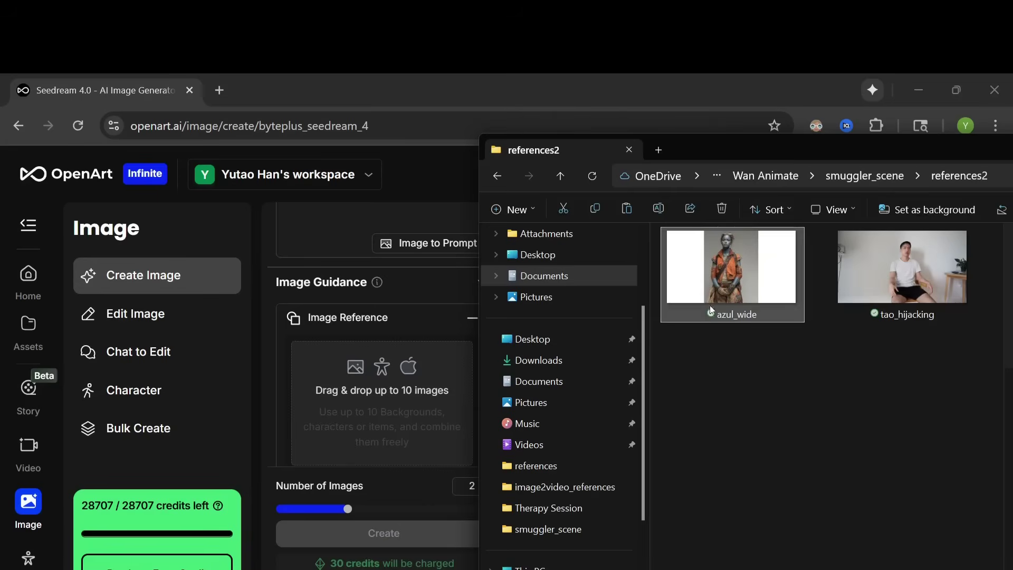
# Step: Drag azul_wide and then tao_hijacking into the two Image Reference slots
pyautogui.moveTo(765, 272); pyautogui.dragTo(373, 413)
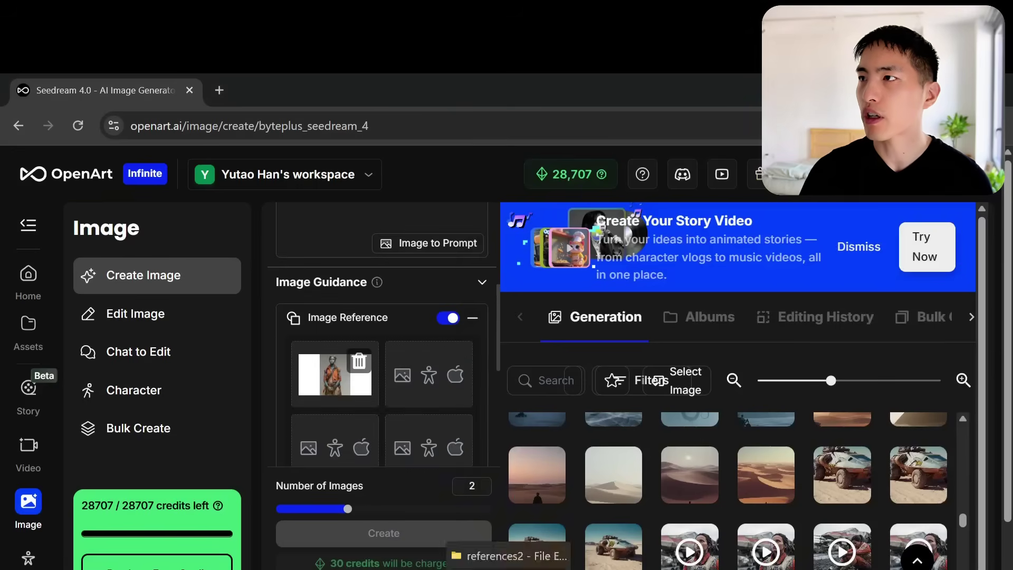
pyautogui.click(508, 567)
pyautogui.doubleClick(882, 296)
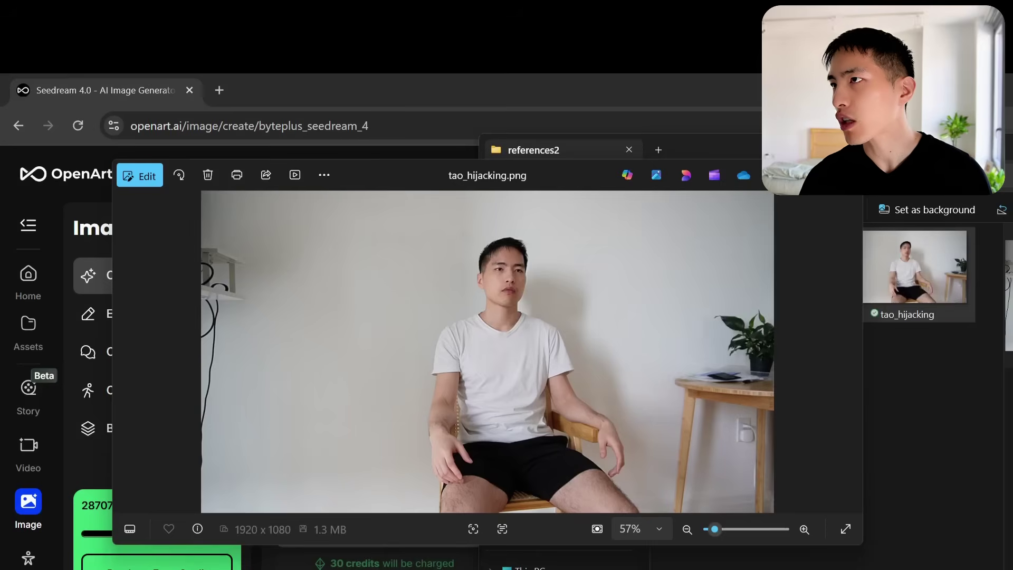
pyautogui.click(850, 175)
pyautogui.moveTo(902, 258); pyautogui.dragTo(417, 395)
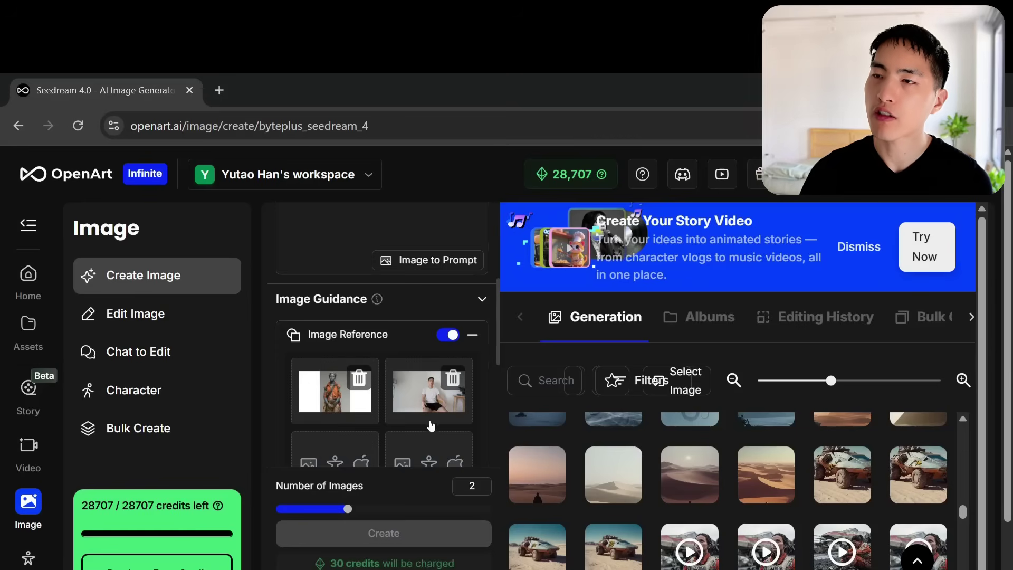
# Step: Review the interrogation-room and white-chair prompt, then set the aspect ratio to Widescreen (16:9)
pyautogui.hotkey('ctrl', '+')
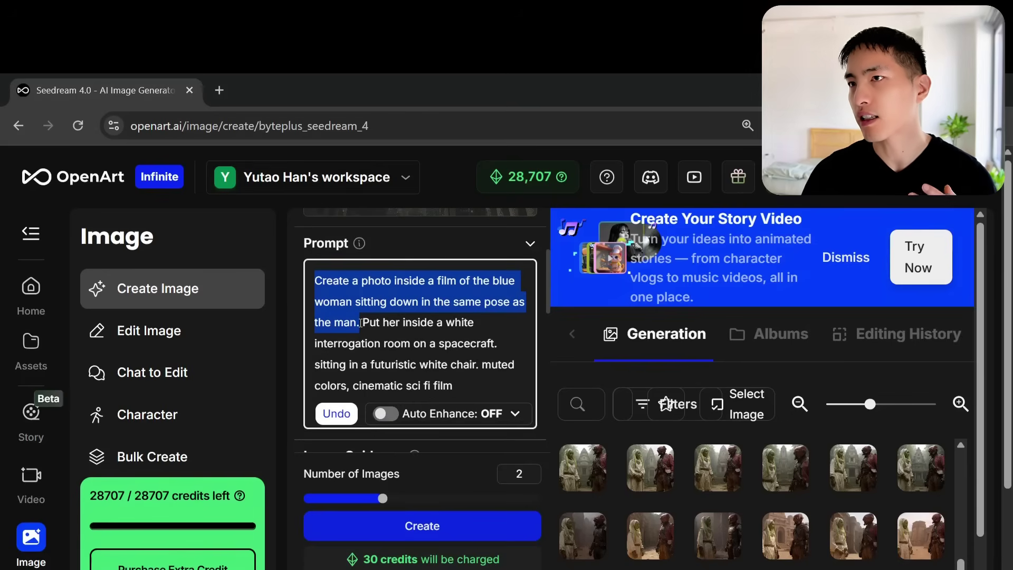
pyautogui.moveTo(364, 324); pyautogui.dragTo(509, 339)
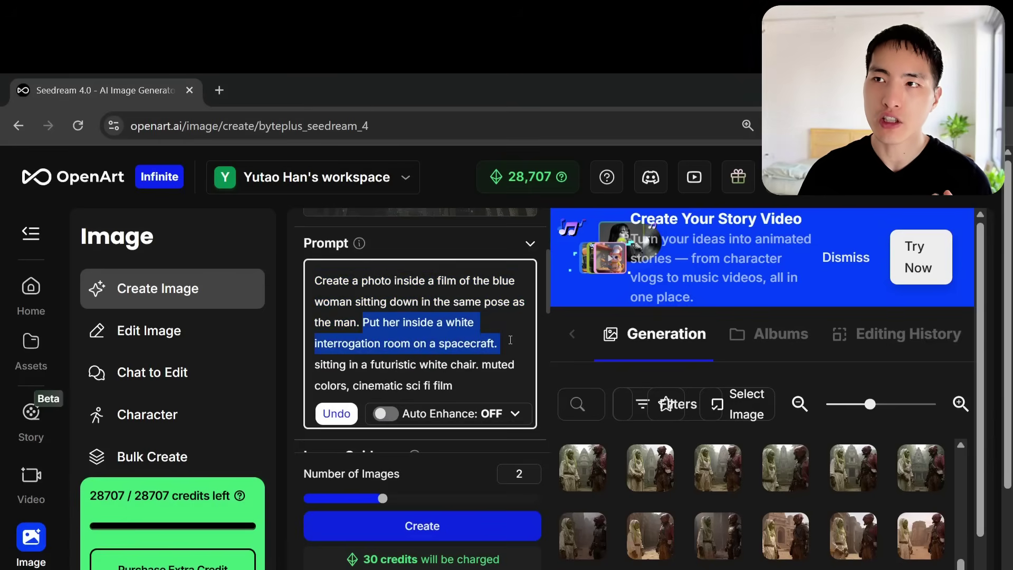
pyautogui.moveTo(315, 365); pyautogui.dragTo(478, 365)
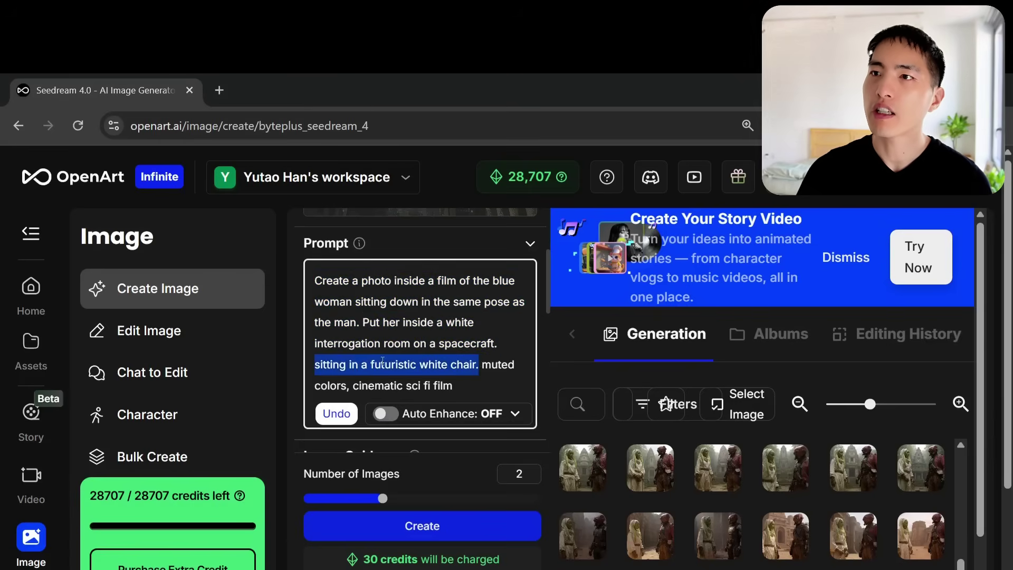
pyautogui.scroll(-2, 416, 360)
pyautogui.moveTo(453, 302); pyautogui.dragTo(500, 282)
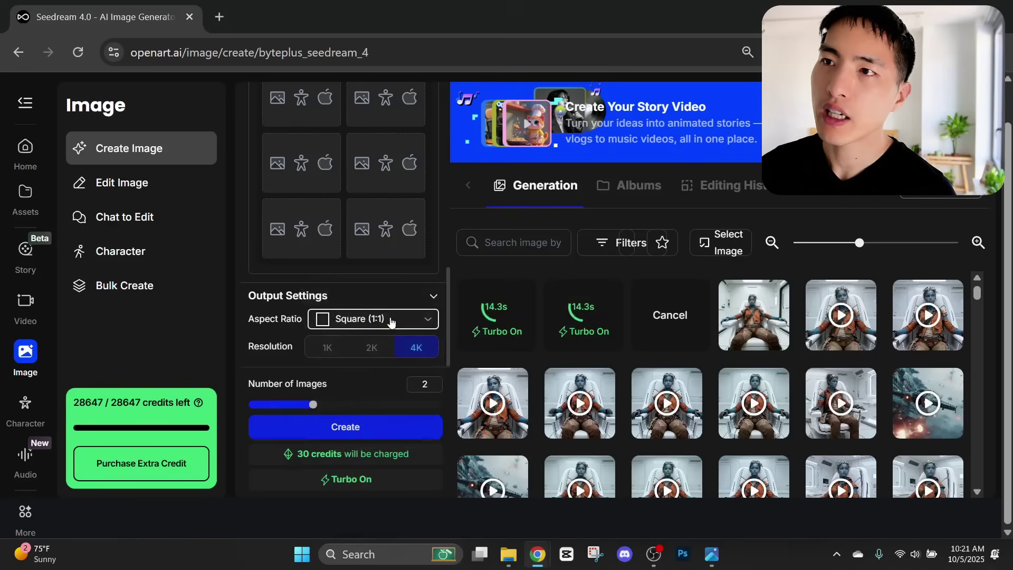
pyautogui.click(389, 320)
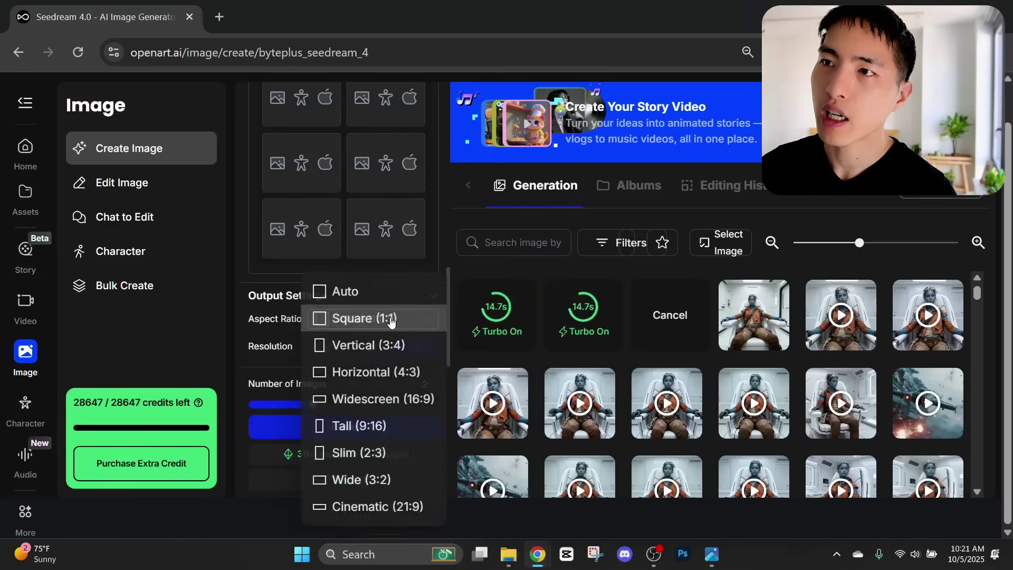
pyautogui.click(401, 399)
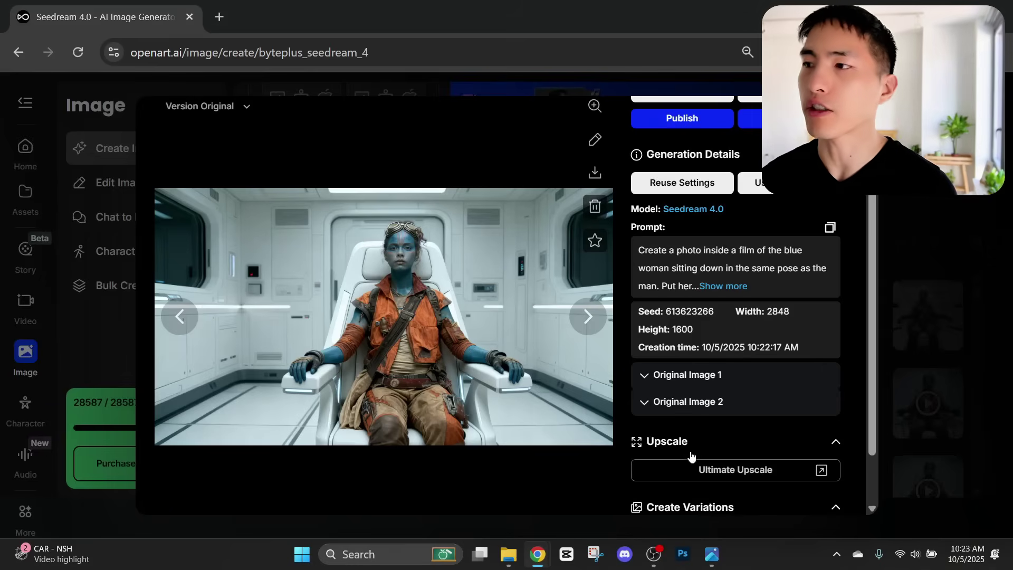
# Step: Move and narrow the azul_wide photo window so it sits beside the generated image
pyautogui.hotkey('alt', 'Tab')
pyautogui.moveTo(224, 55); pyautogui.dragTo(689, 94)
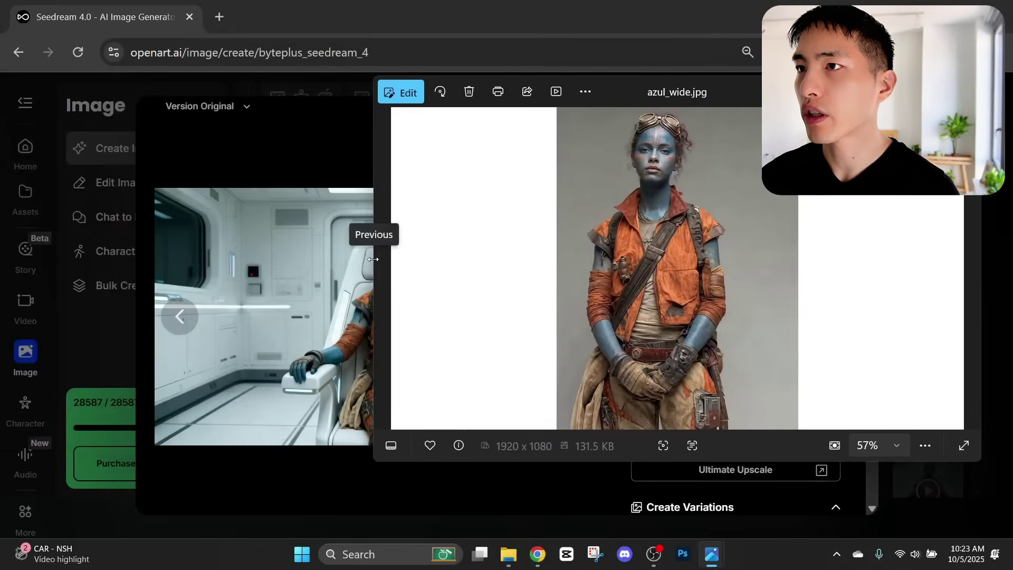
pyautogui.moveTo(374, 259); pyautogui.dragTo(563, 259)
pyautogui.moveTo(775, 94); pyautogui.dragTo(760, 124)
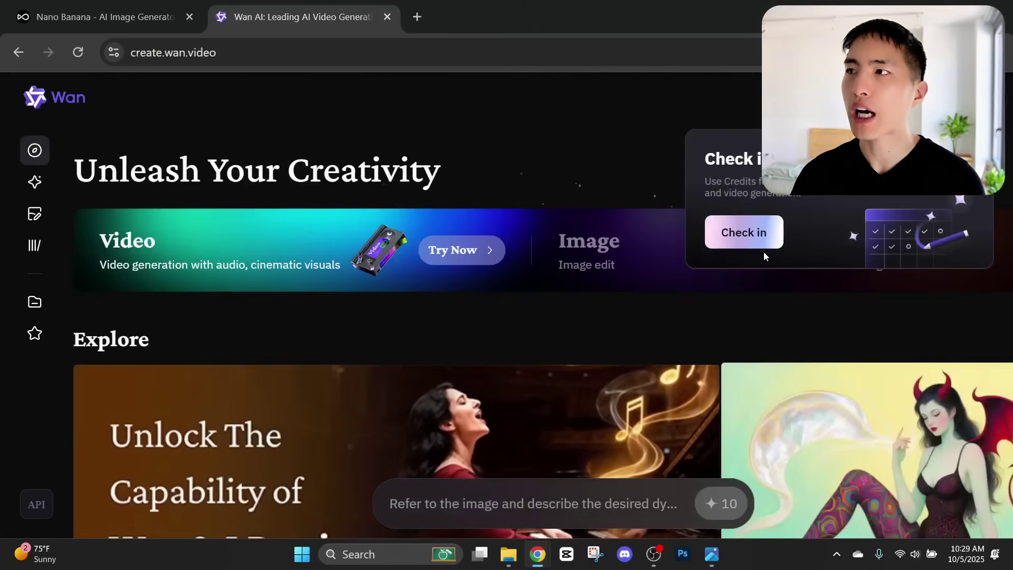
# Step: Claim the check-in credits and switch the generator to Avatar media with the Photo Animate function
pyautogui.click(749, 232)
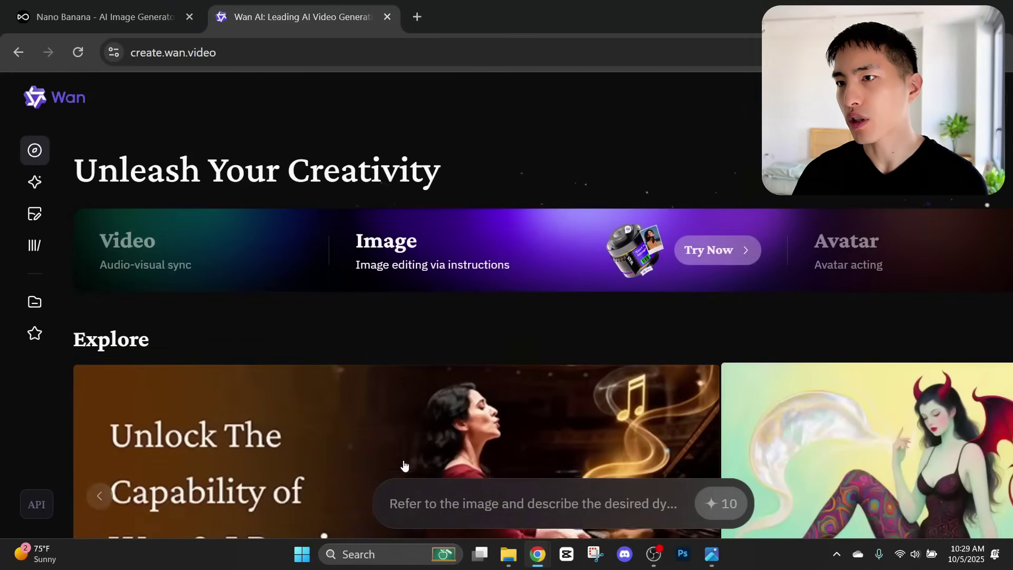
pyautogui.click(401, 503)
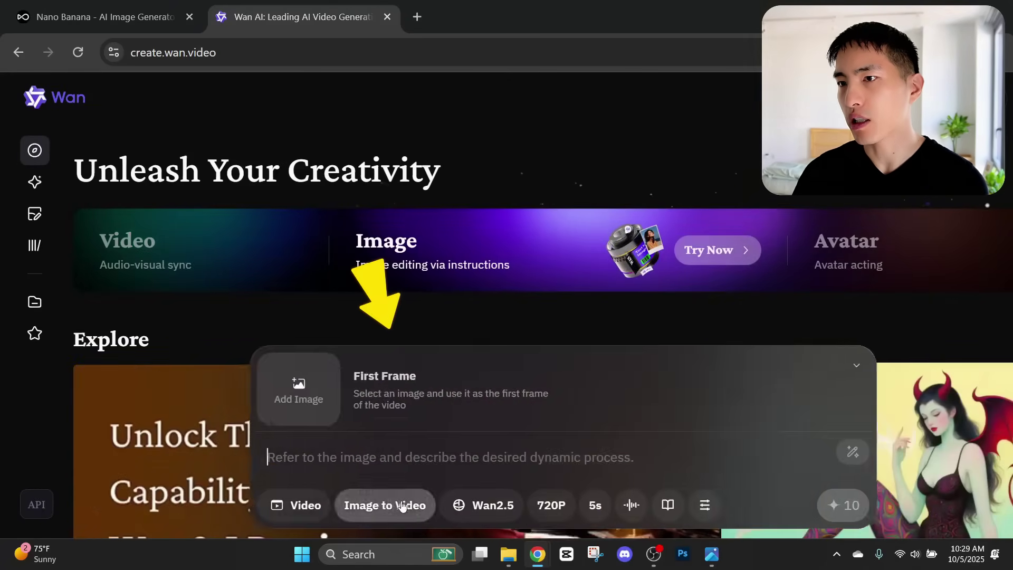
pyautogui.click(302, 509)
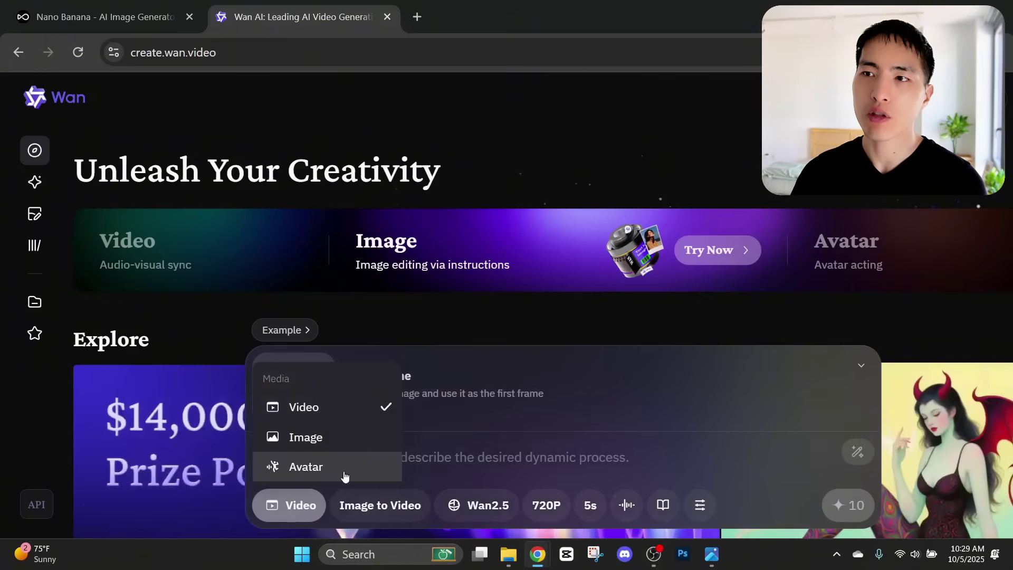
pyautogui.click(373, 474)
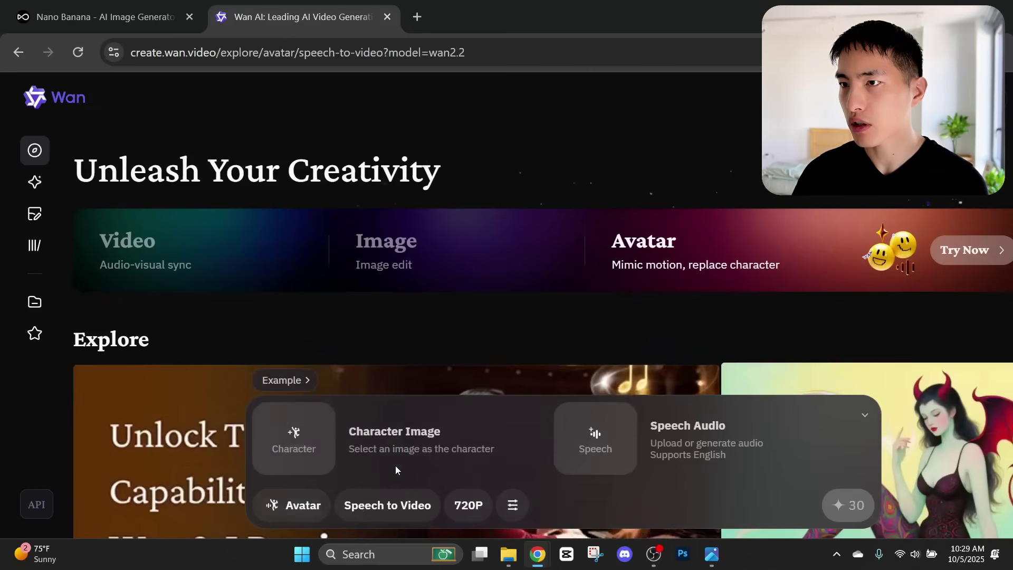
pyautogui.click(390, 499)
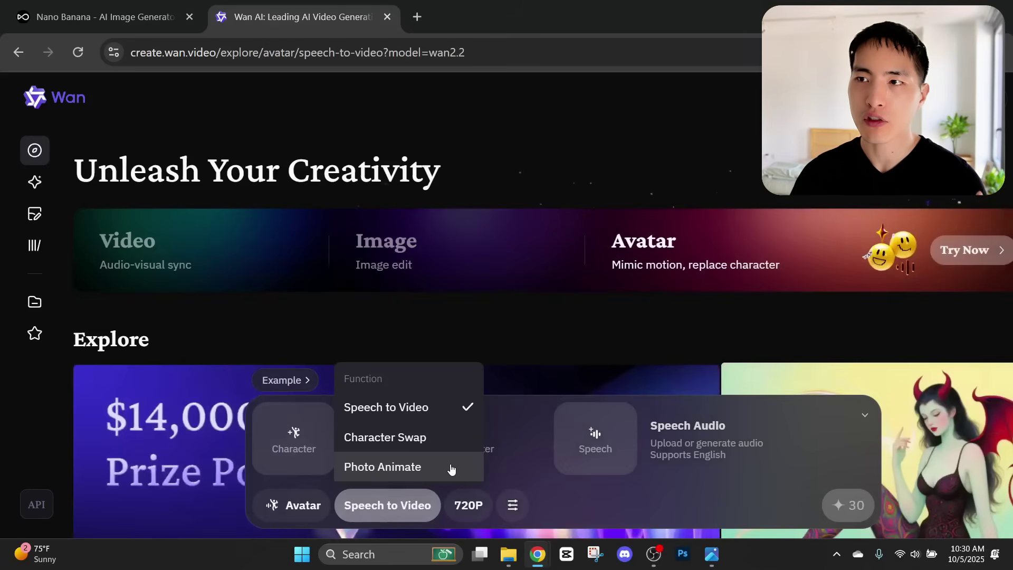
pyautogui.click(451, 468)
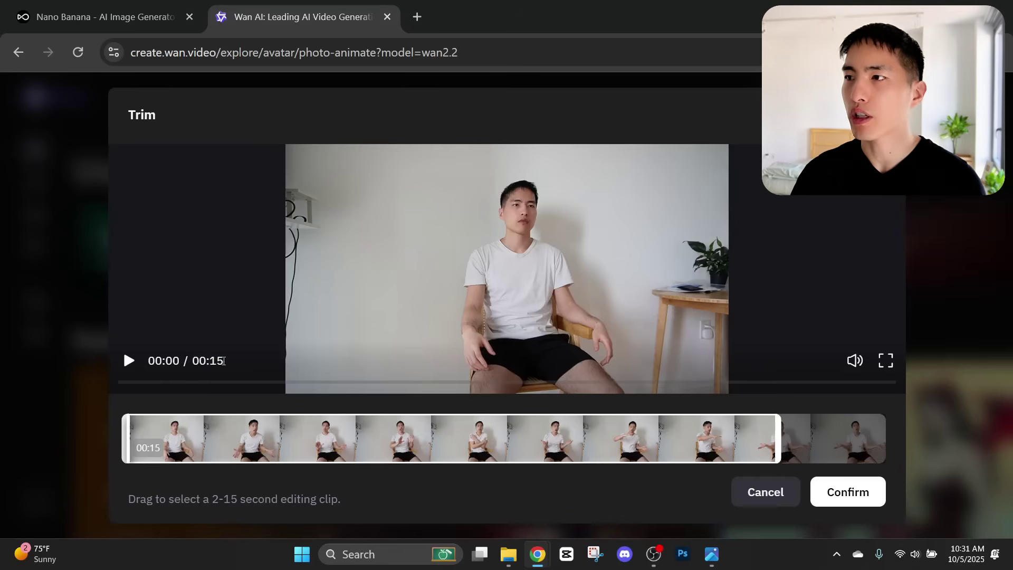
# Step: Upload and trim the seated man's 15-second action clip, then set quality to Pro
pyautogui.moveTo(224, 360); pyautogui.dragTo(197, 363)
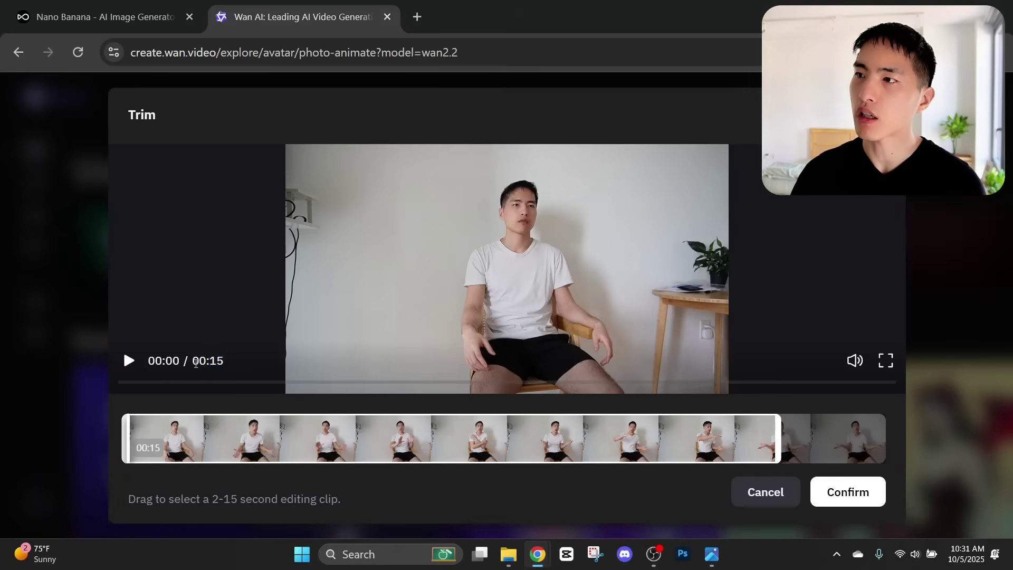
pyautogui.click(244, 366)
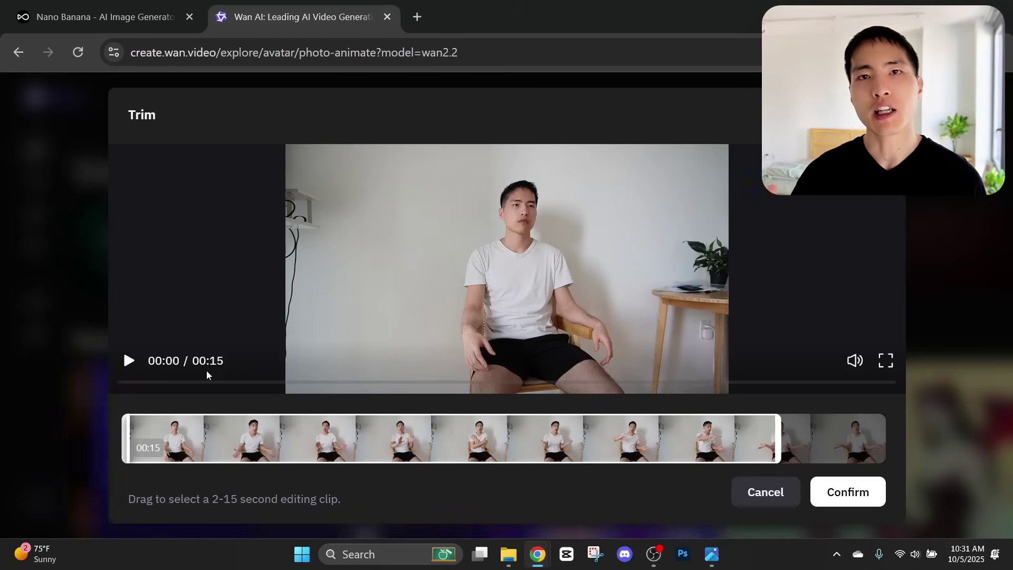
pyautogui.click(130, 362)
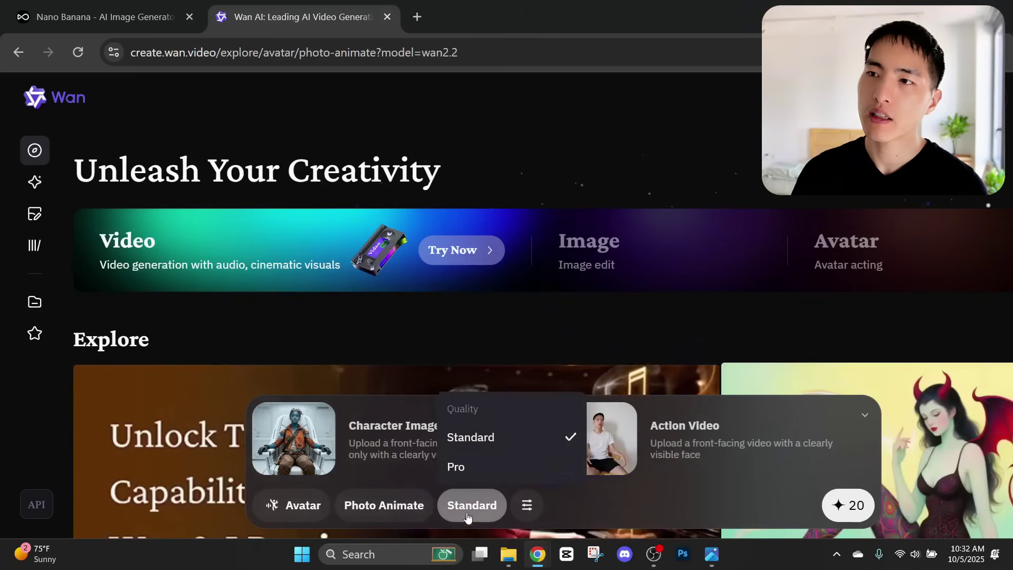
pyautogui.click(519, 475)
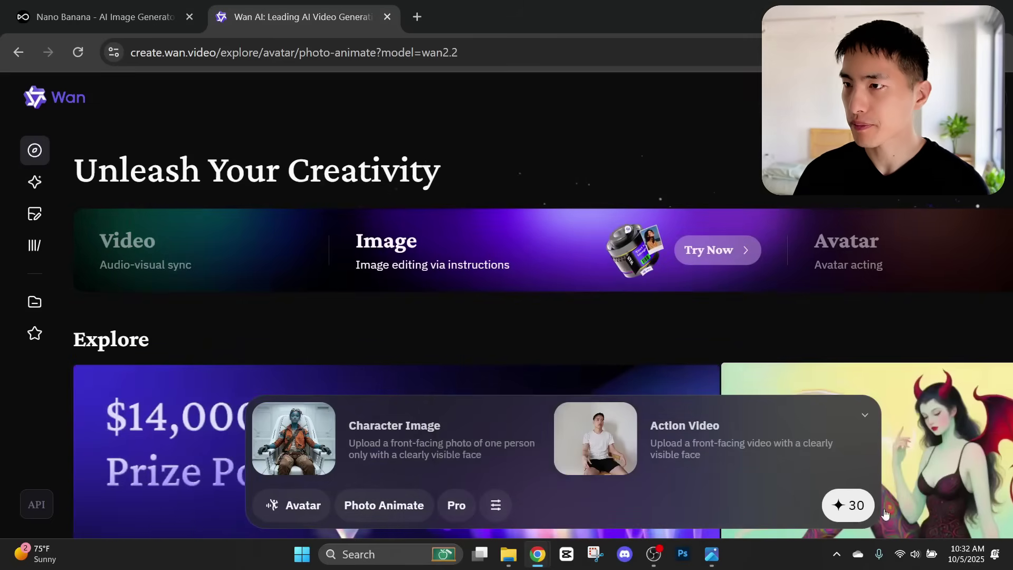
# Step: Submit the Photo Animate job for 30 credits
pyautogui.click(845, 510)
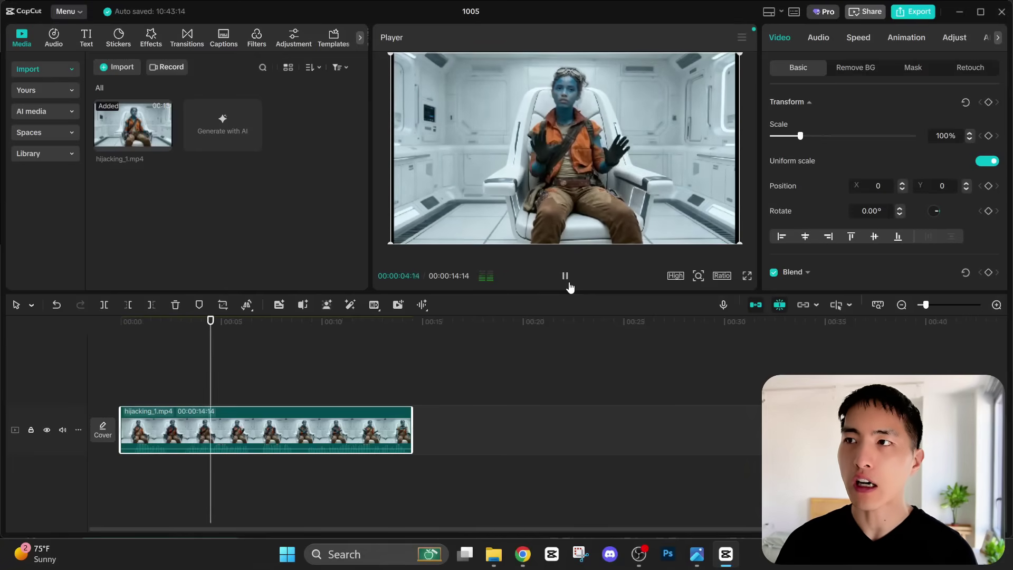
# Step: Pause the clip and export only its audio in MP3 format
pyautogui.click(568, 283)
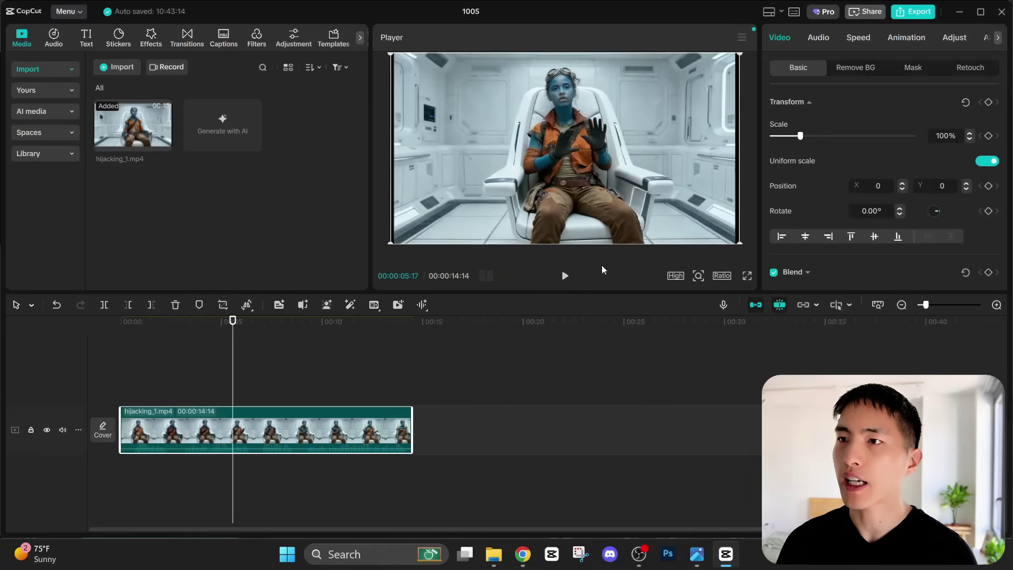
pyautogui.click(913, 13)
pyautogui.scroll(-2, 602, 348)
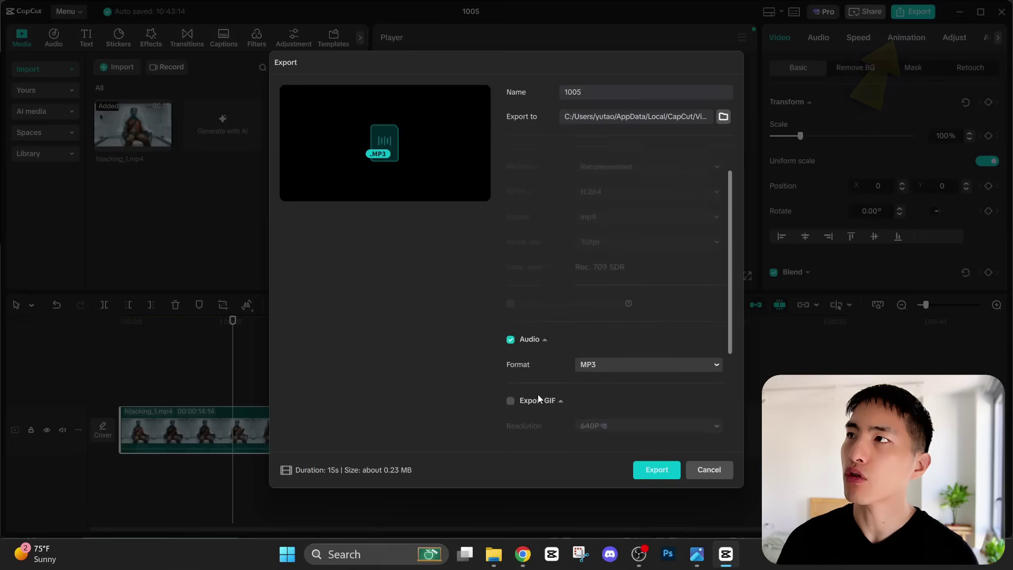
pyautogui.click(601, 357)
pyautogui.click(606, 376)
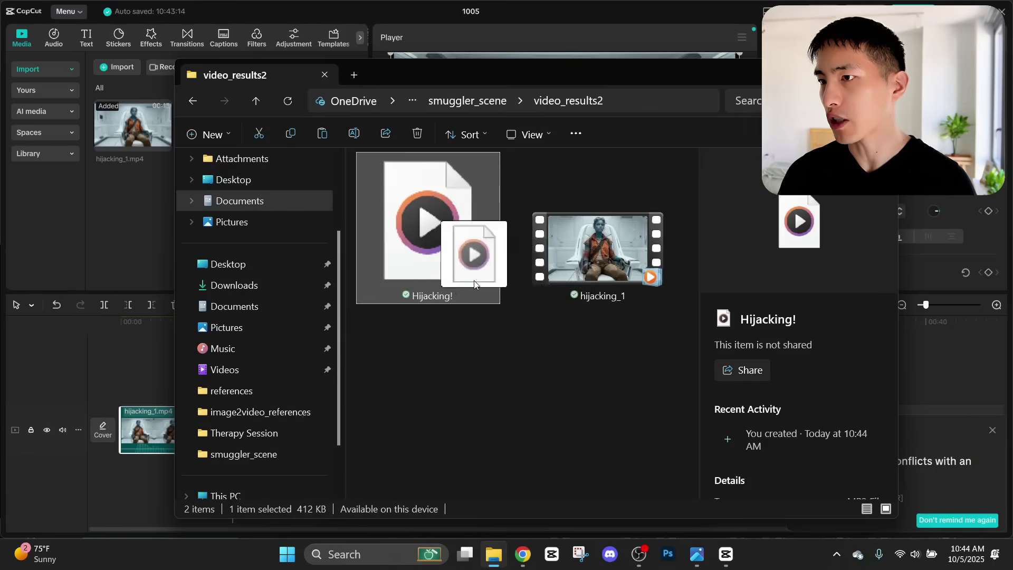
# Step: Drop Hijacking!.mp3 into the Voice Changer and choose Brittney - Female Villain as the voice
pyautogui.moveTo(448, 267); pyautogui.dragTo(425, 258)
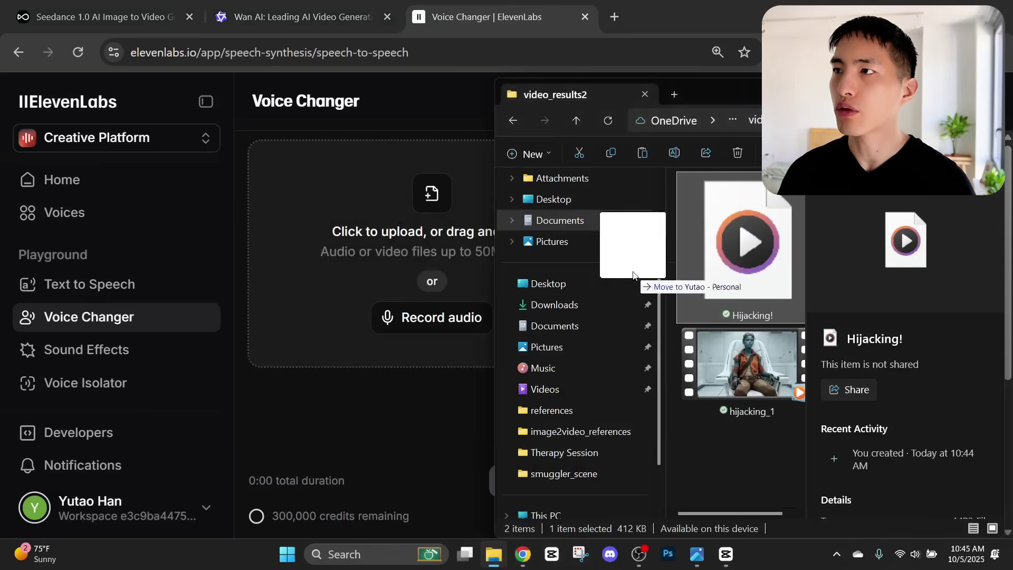
pyautogui.moveTo(640, 274); pyautogui.dragTo(480, 257)
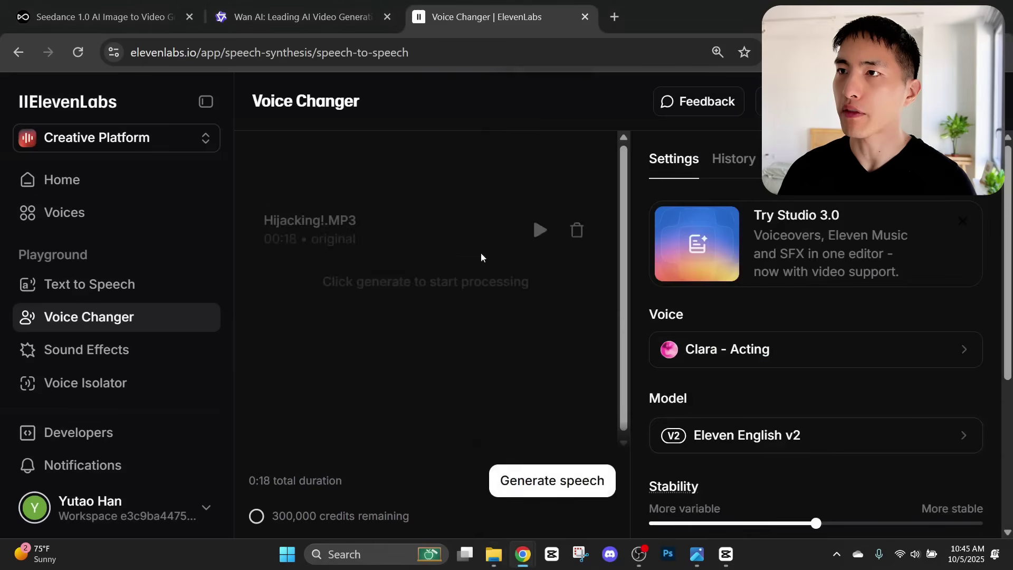
pyautogui.click(755, 353)
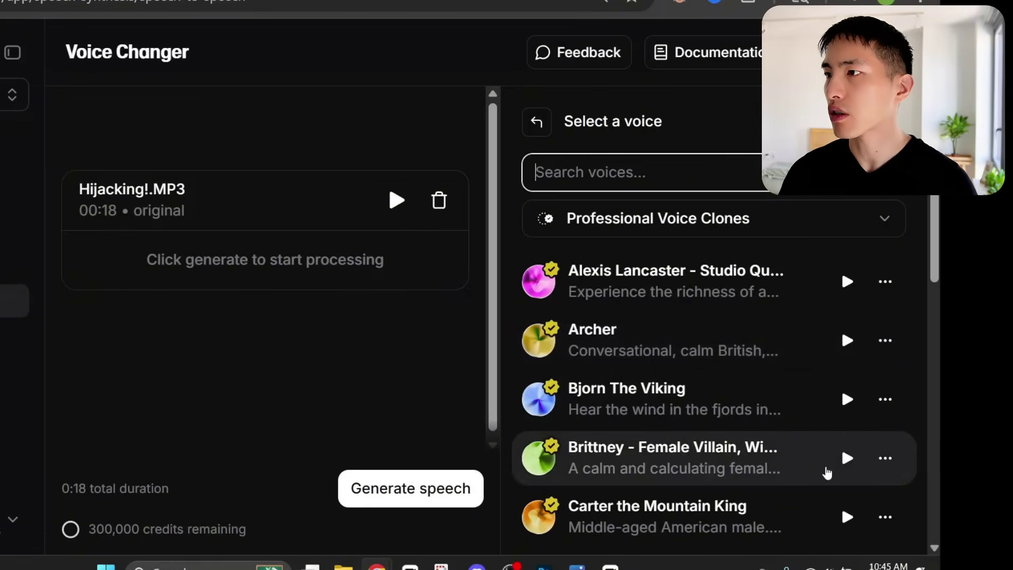
pyautogui.click(637, 464)
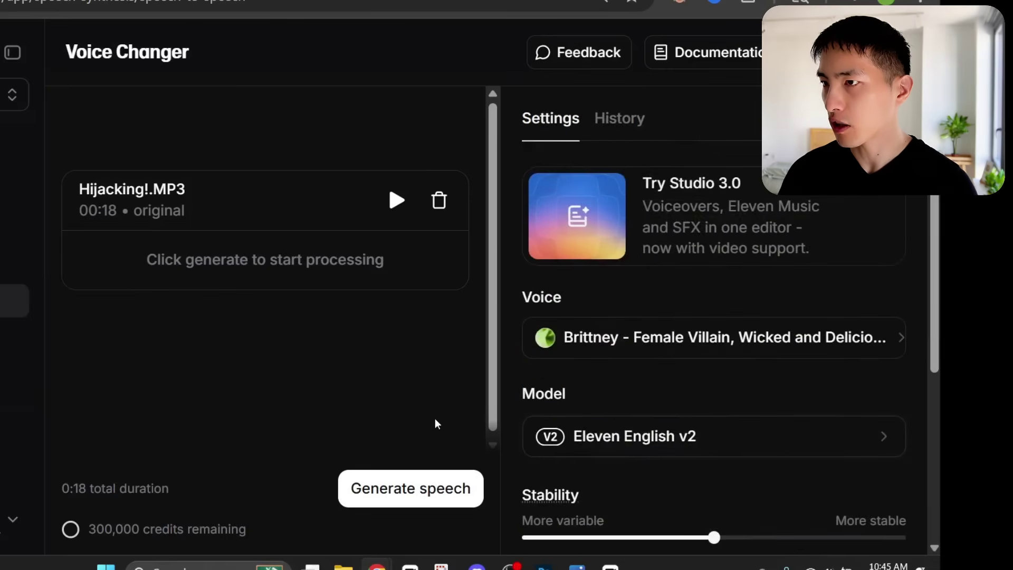
# Step: Generate the Brittney-voiced version of the Hijacking! speech
pyautogui.click(408, 501)
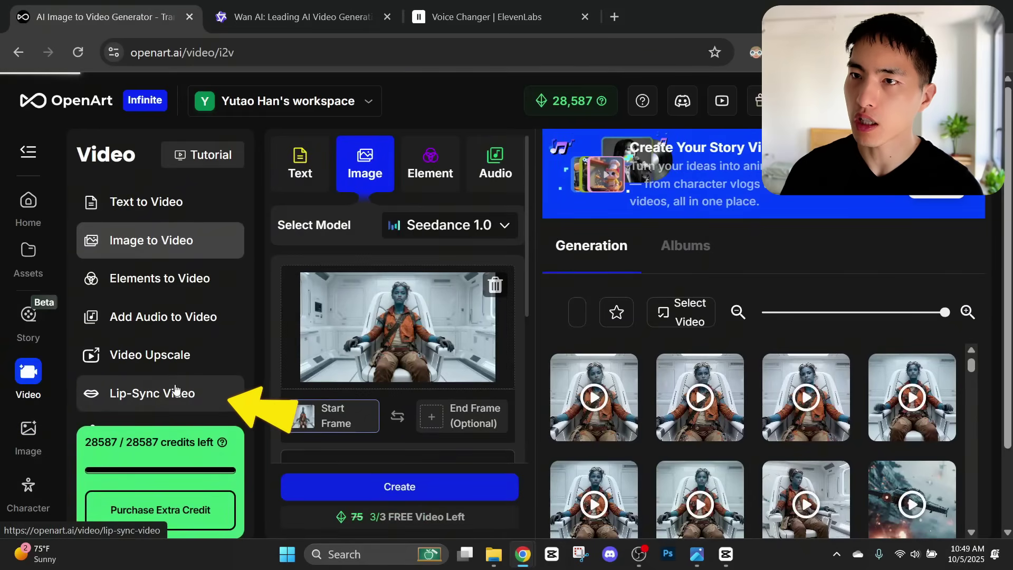
# Step: Make a lip-sync video with the blue-skinned woman's chair render as speaker and the 0:17 voice audio
pyautogui.click(177, 391)
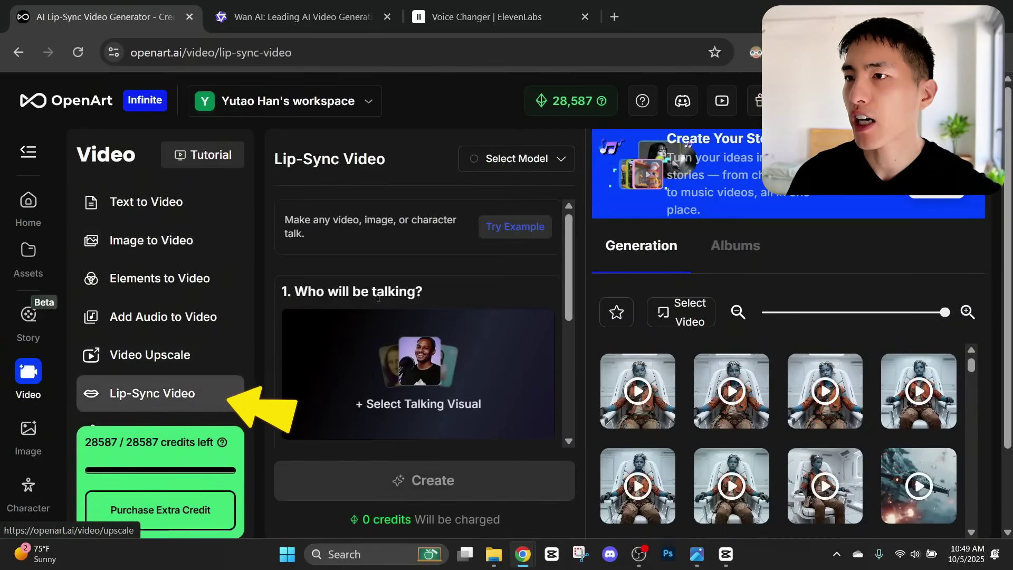
pyautogui.moveTo(395, 316)
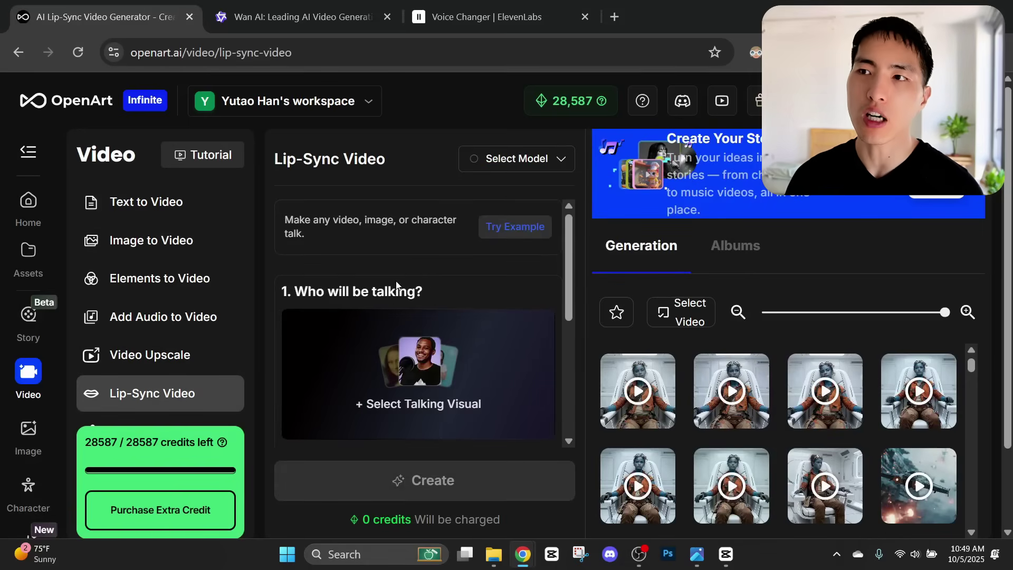
pyautogui.moveTo(456, 349)
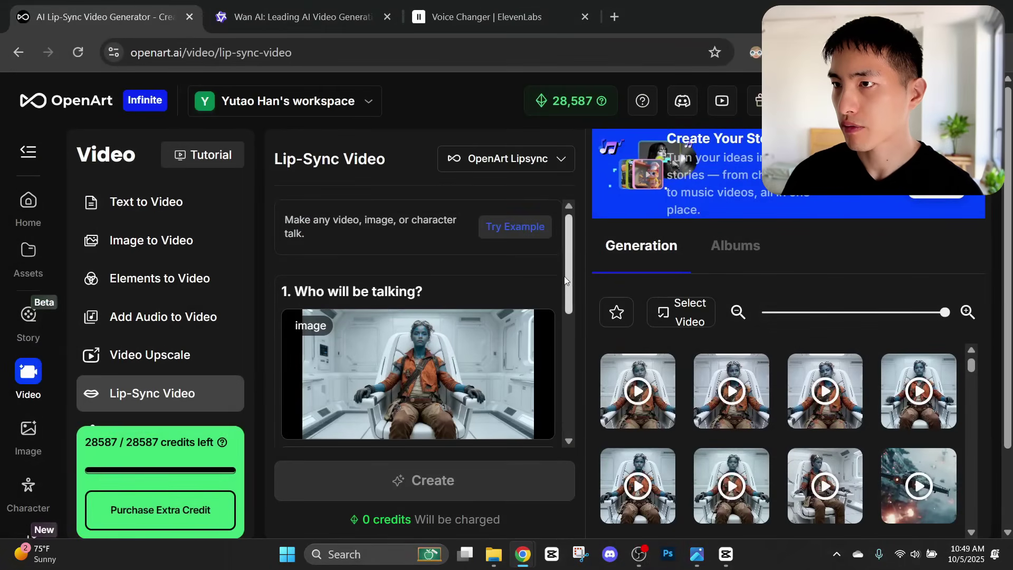
pyautogui.scroll(-7, 450, 362)
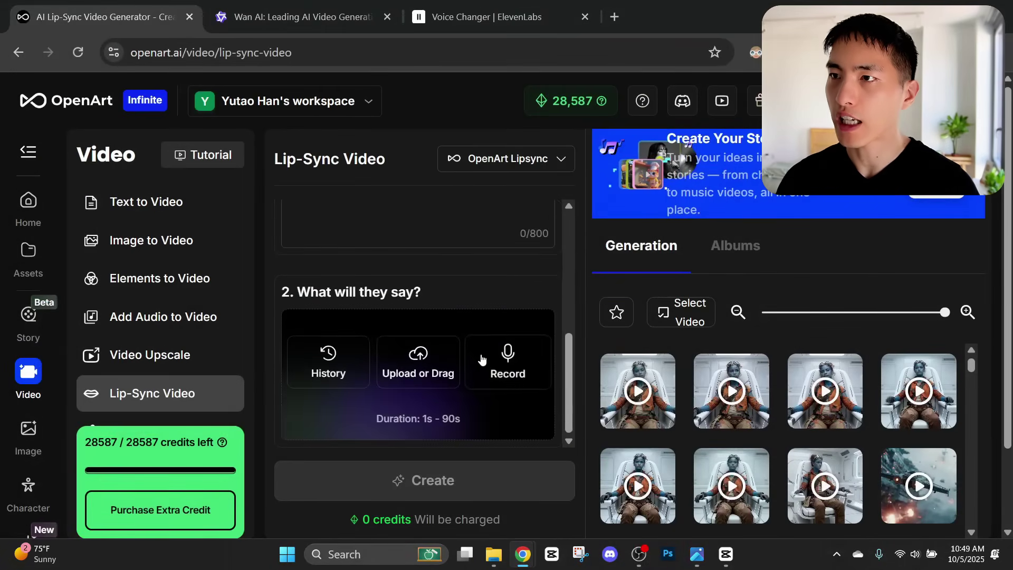
pyautogui.moveTo(450, 340)
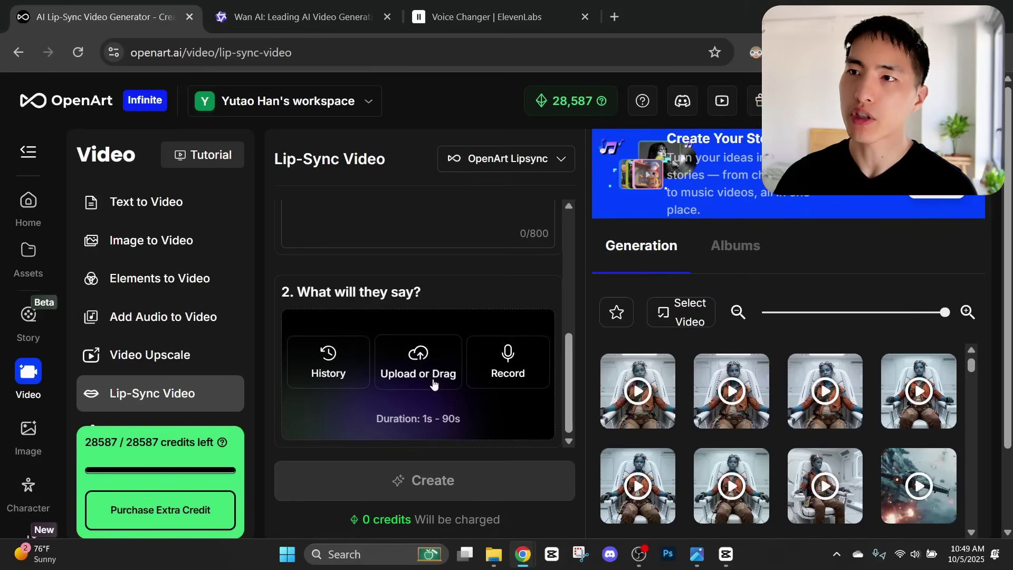
pyautogui.click(433, 384)
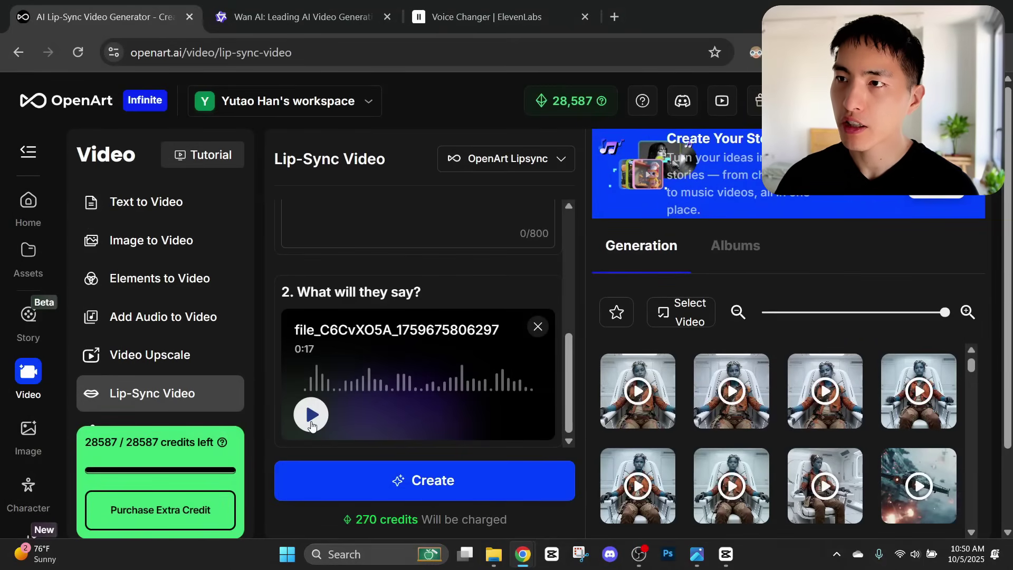
pyautogui.scroll(5, 417, 317)
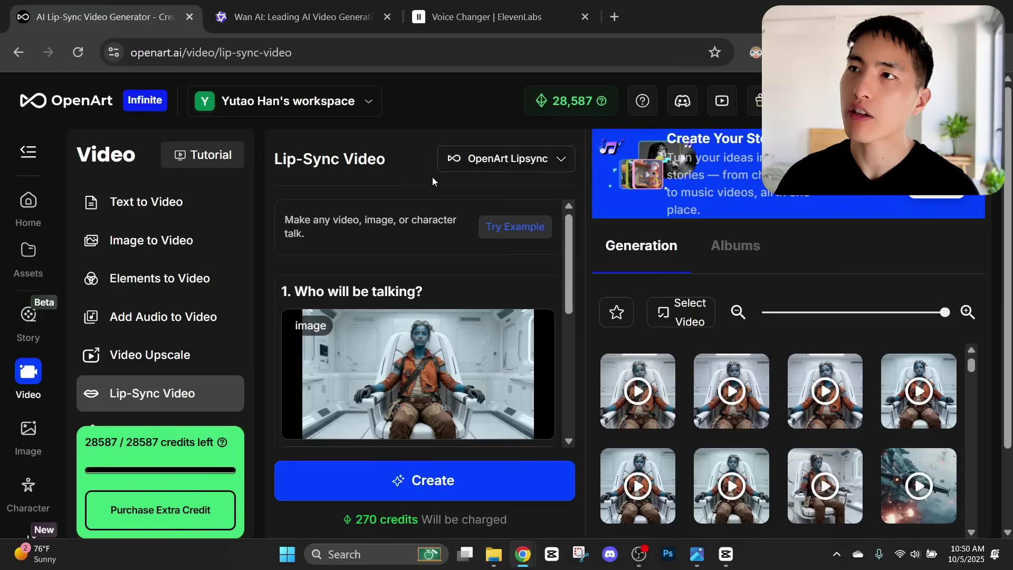
# Step: Check the lip-sync model list and review the generations, ending on the 20-second Hedra (Fast) video
pyautogui.click(482, 170)
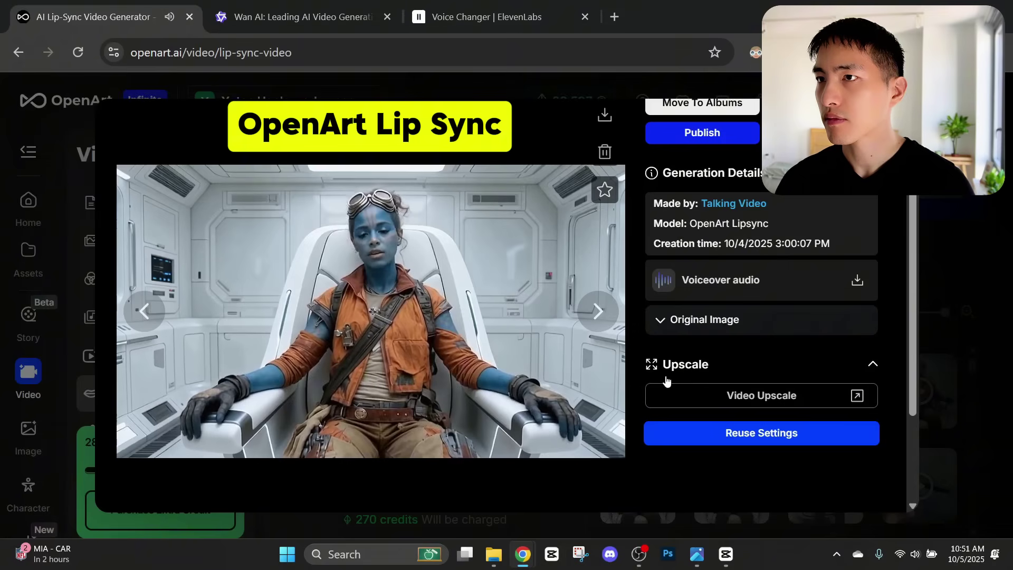
pyautogui.moveTo(179, 422)
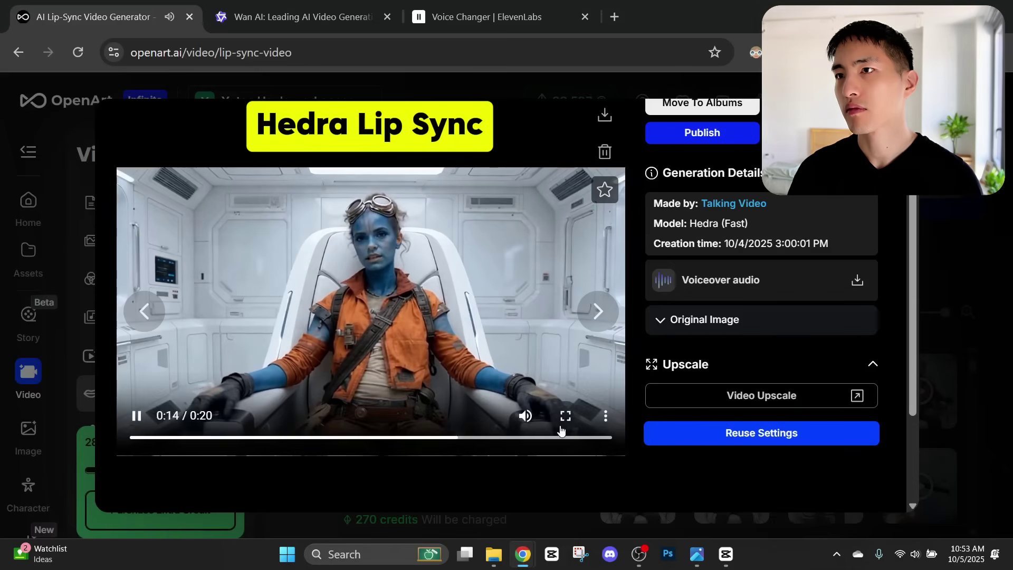
# Step: Mute the playing Hedra lip-sync video
pyautogui.click(525, 416)
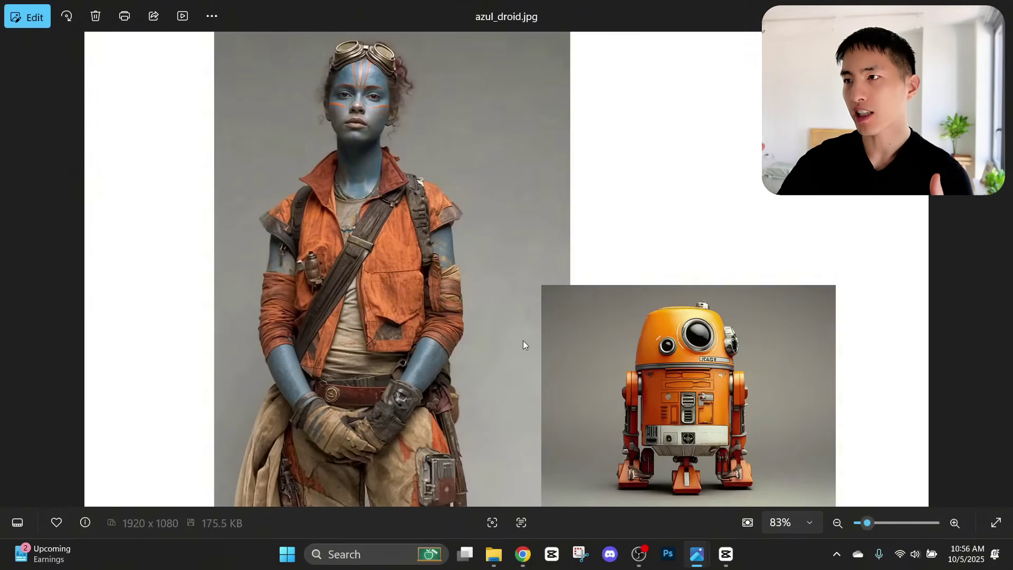
# Step: Switch Create Image to Nano Banana and load azul_droid as the first Omni Reference image
pyautogui.hotkey('alt', 'Tab')
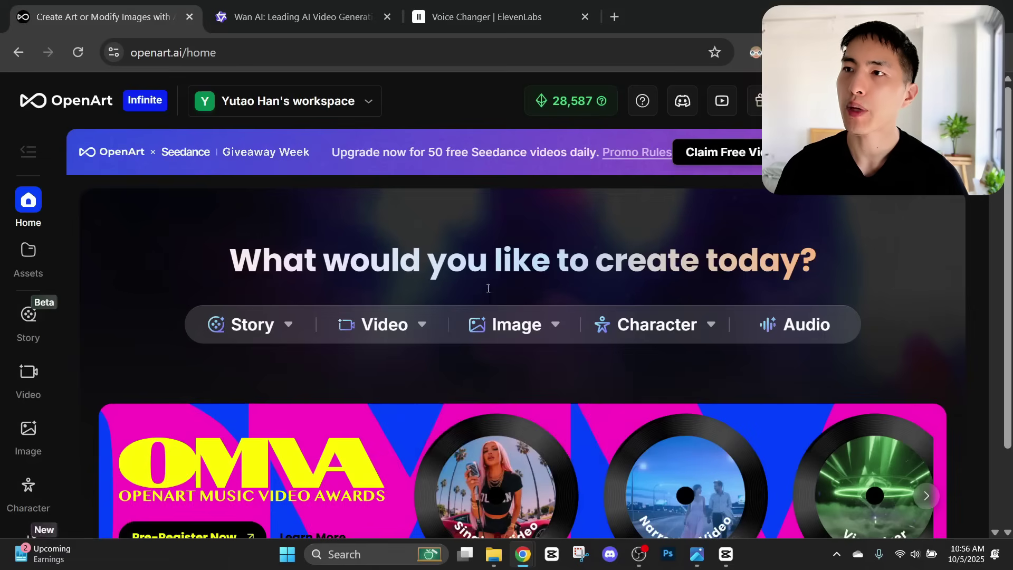
pyautogui.moveTo(514, 324)
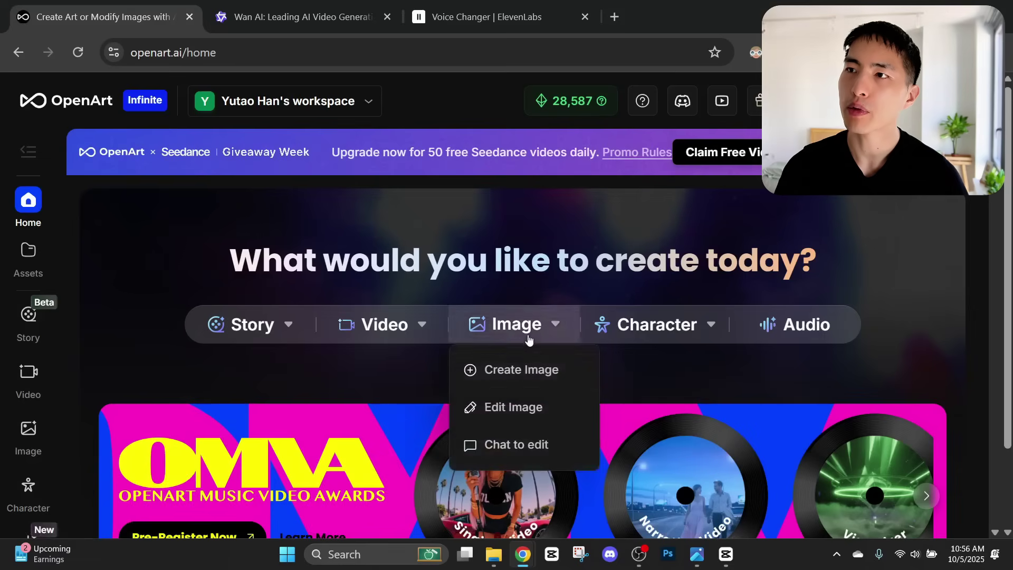
pyautogui.click(547, 372)
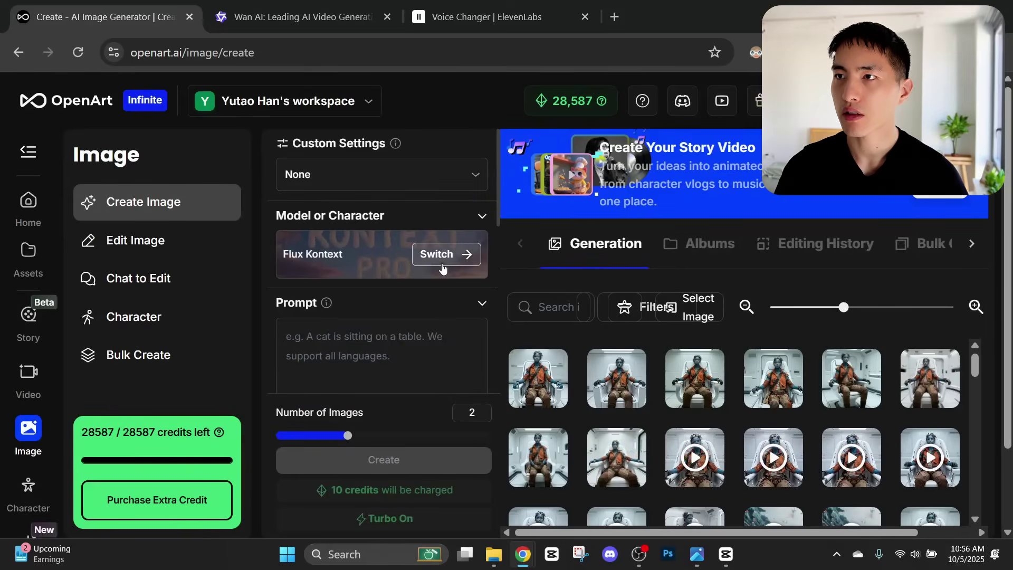
pyautogui.click(461, 261)
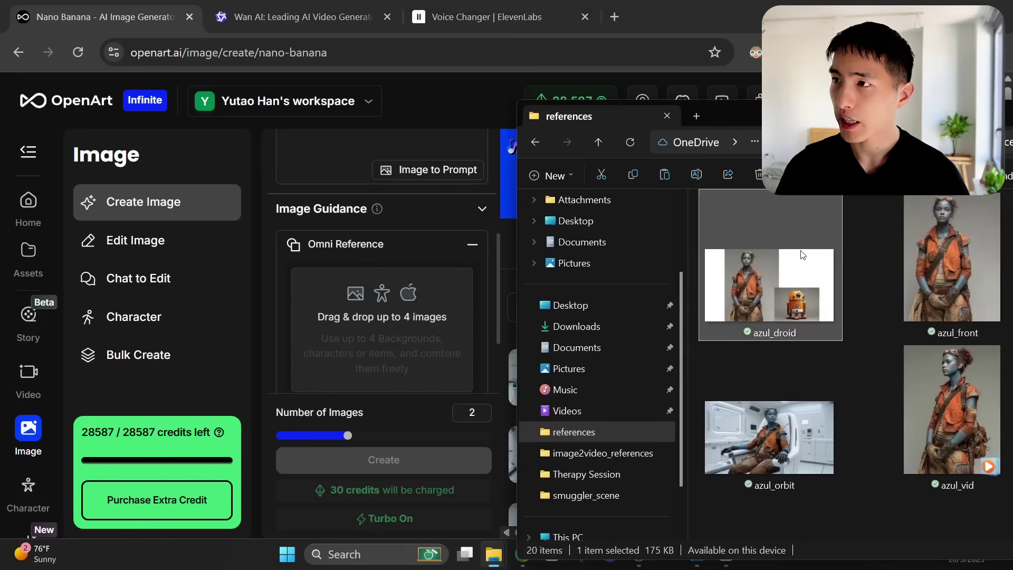
pyautogui.moveTo(813, 260); pyautogui.dragTo(424, 342)
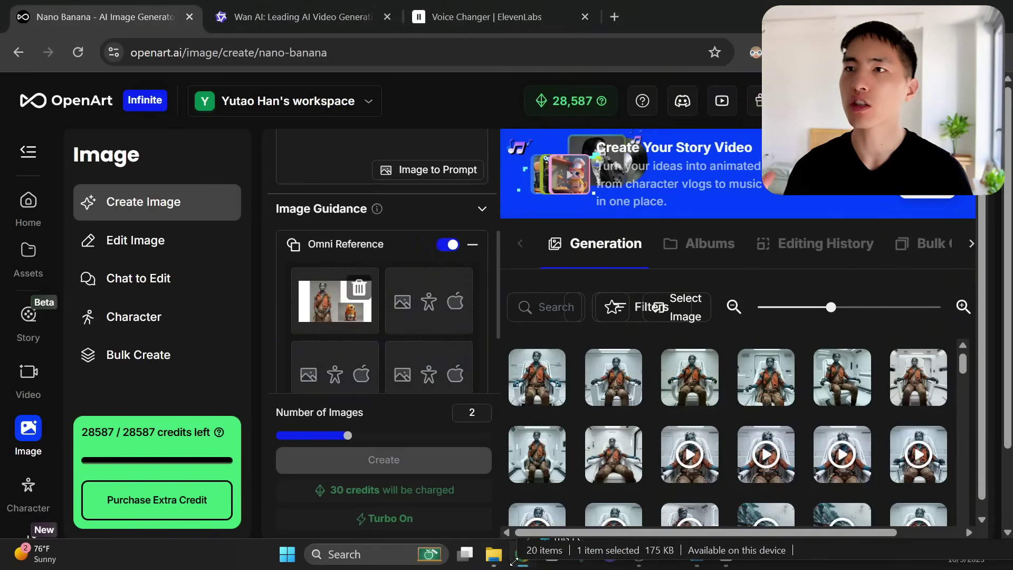
# Step: Paste the blue woman, orange droid, rebel fighters and alarmed hallway prompt, then highlight each sentence
pyautogui.scroll(3, 385, 336)
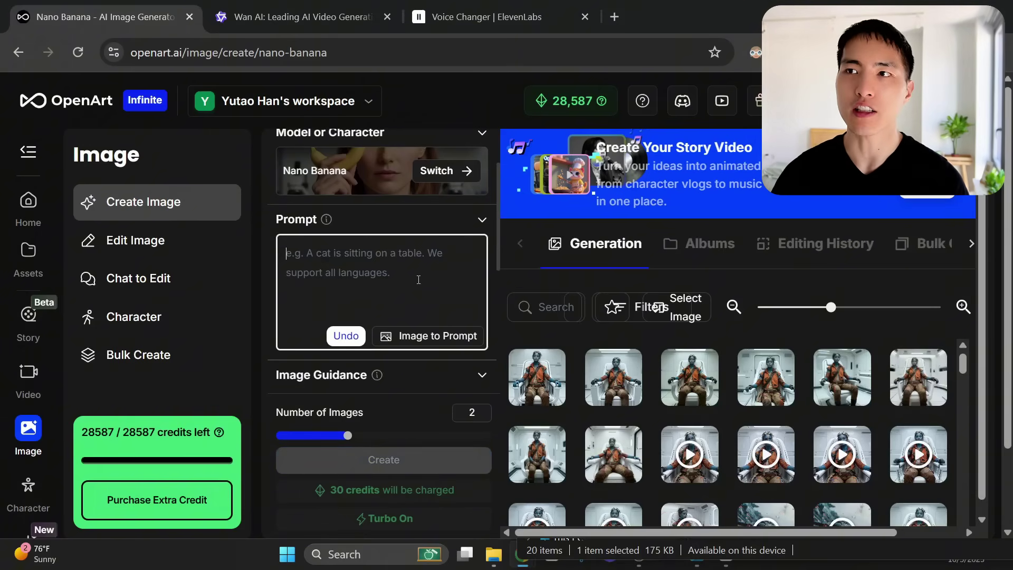
pyautogui.write('Create a photo inside a film of the blue woman holding a blaster inside a spaceship. Next to her is her orange droid. There are rebel fighters following her. She is inside a high security hallway with red alarms. muted colors, cinematic sci fi film')
pyautogui.moveTo(286, 253); pyautogui.dragTo(341, 289)
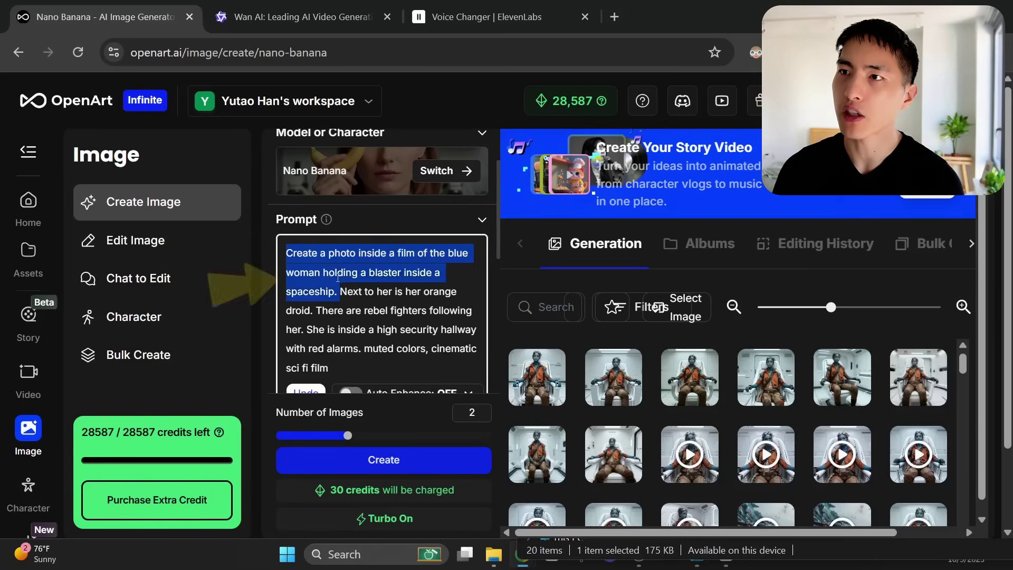
pyautogui.moveTo(339, 291); pyautogui.dragTo(317, 310)
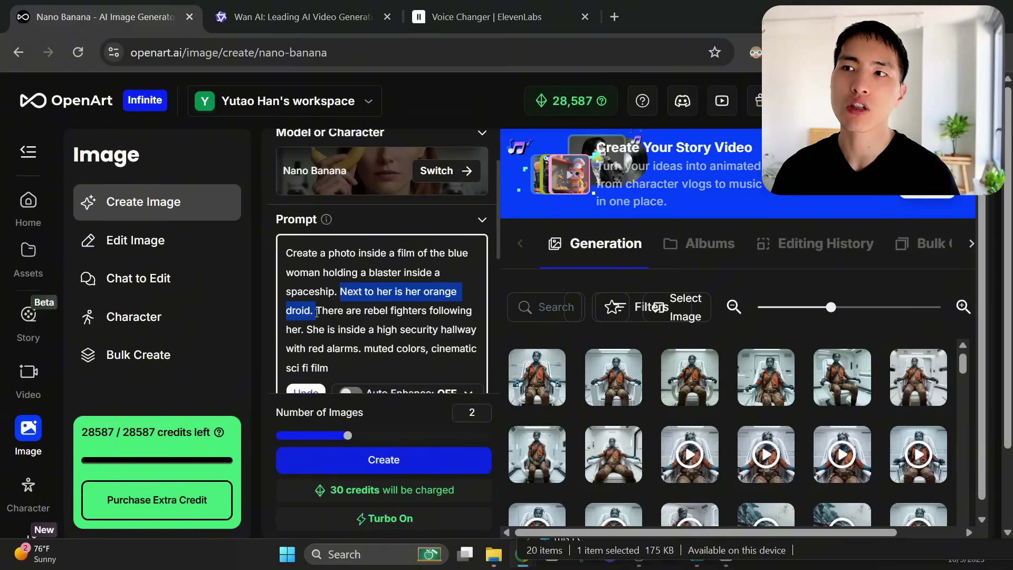
pyautogui.moveTo(316, 312); pyautogui.dragTo(303, 328)
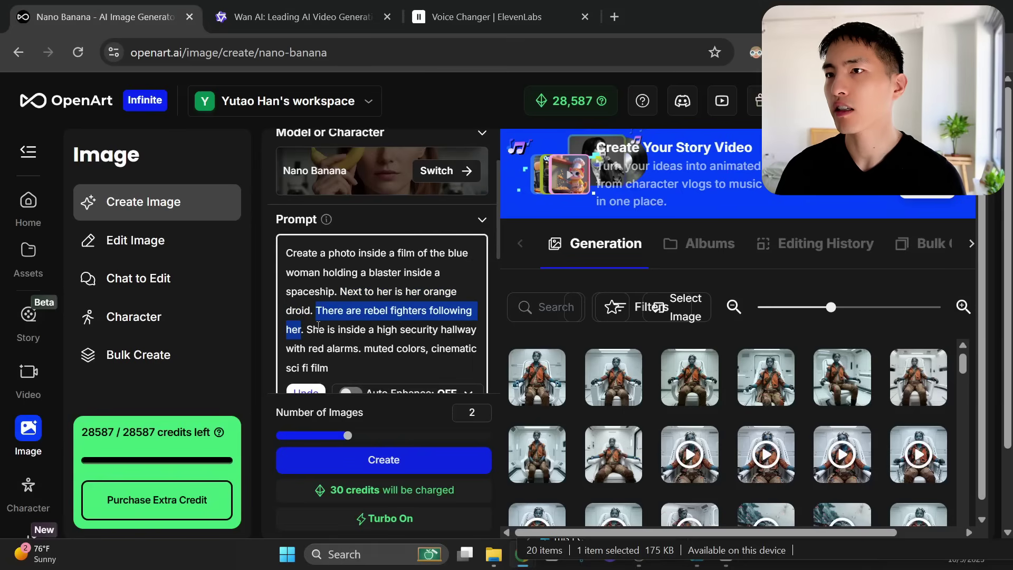
pyautogui.moveTo(309, 330); pyautogui.dragTo(394, 362)
pyautogui.click(364, 349)
pyautogui.click(364, 349)
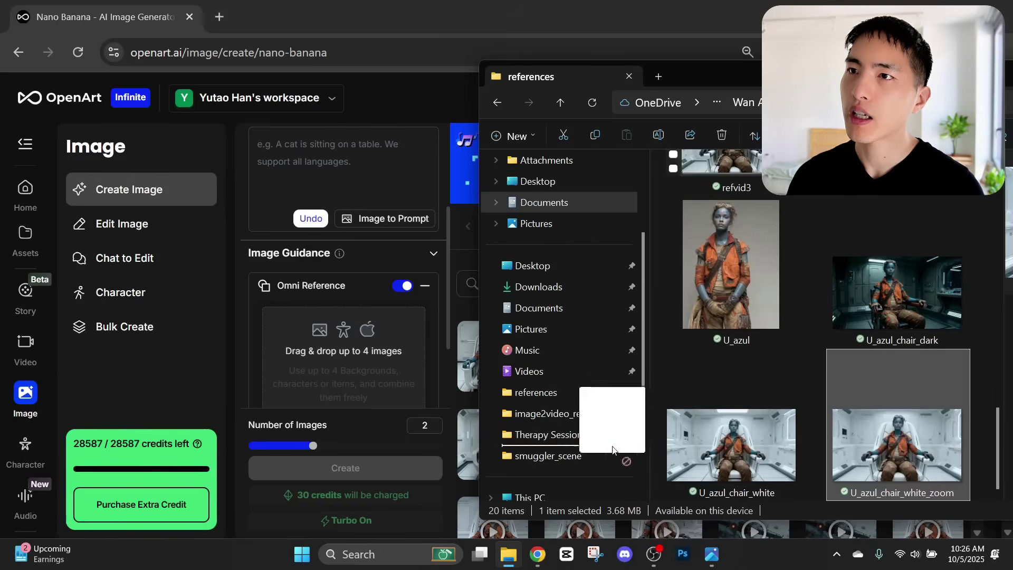
# Step: Add the U_azul_chair_white_zoom render as an Omni Reference image
pyautogui.moveTo(611, 448); pyautogui.dragTo(377, 394)
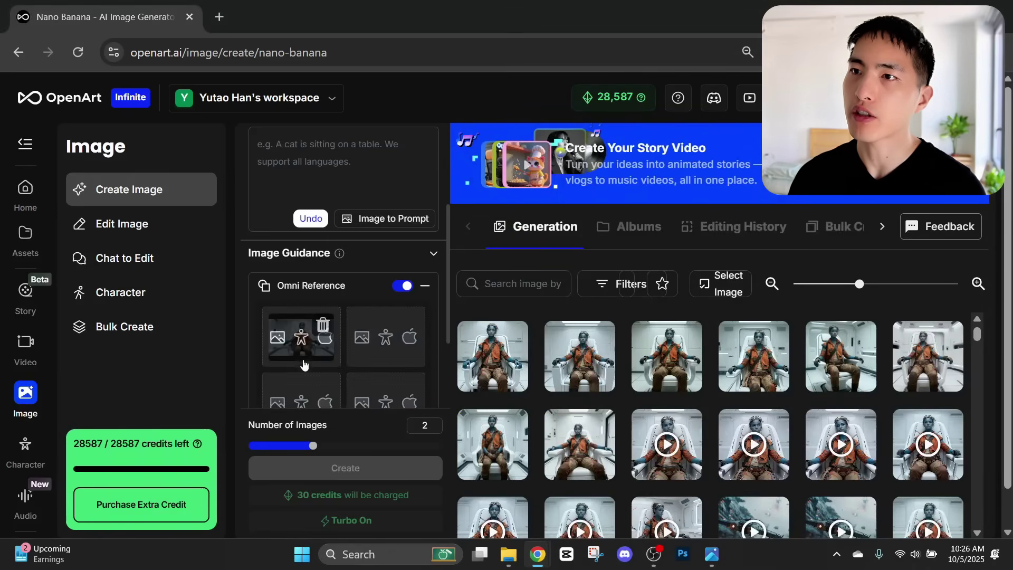
# Step: Paste the bird's eye view prompt in muted, cinematic sci-fi style and select all of it
pyautogui.scroll(2, 324, 368)
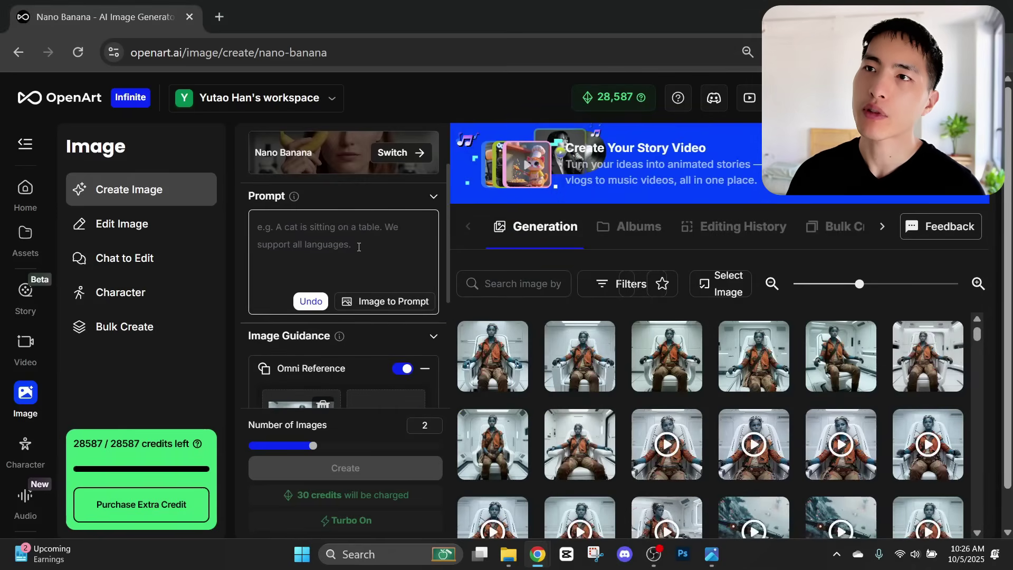
pyautogui.click(395, 253)
pyautogui.write("Create a bird's eye view shot of this scene. muted colors, cinematic sci fi film")
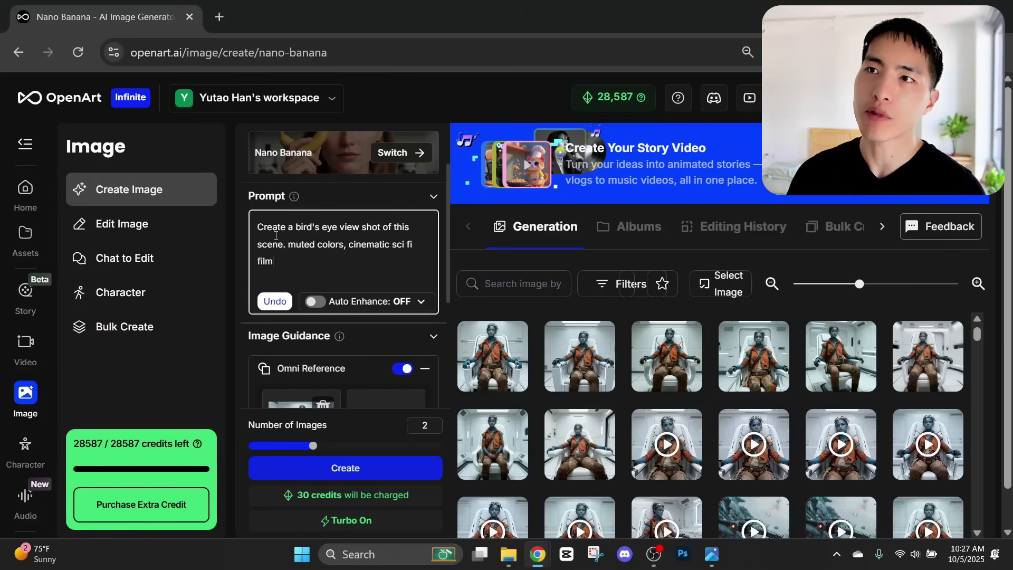
pyautogui.moveTo(300, 271); pyautogui.dragTo(264, 226)
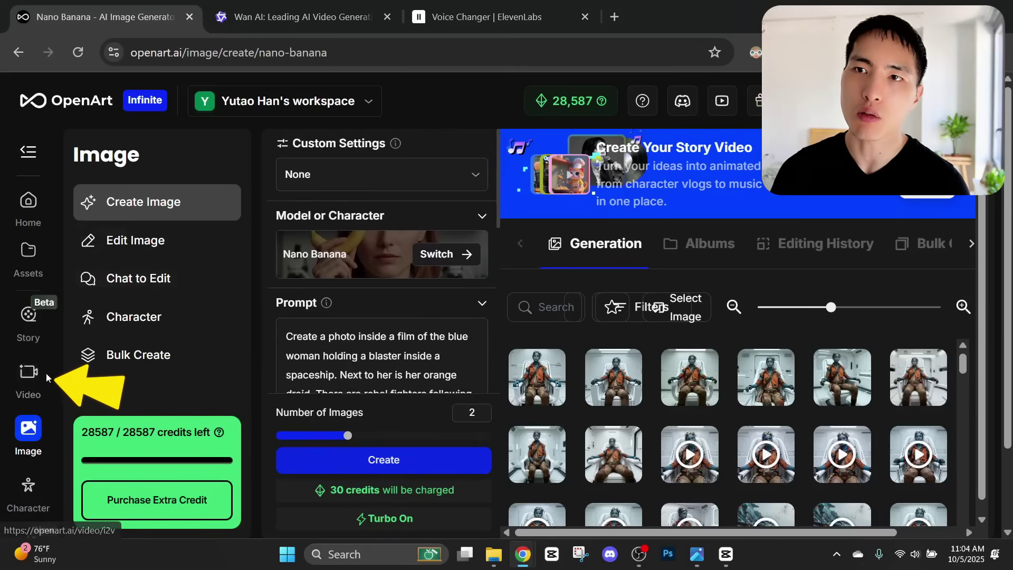
# Step: Choose Kling 2.5 as the image-to-video model
pyautogui.click(28, 405)
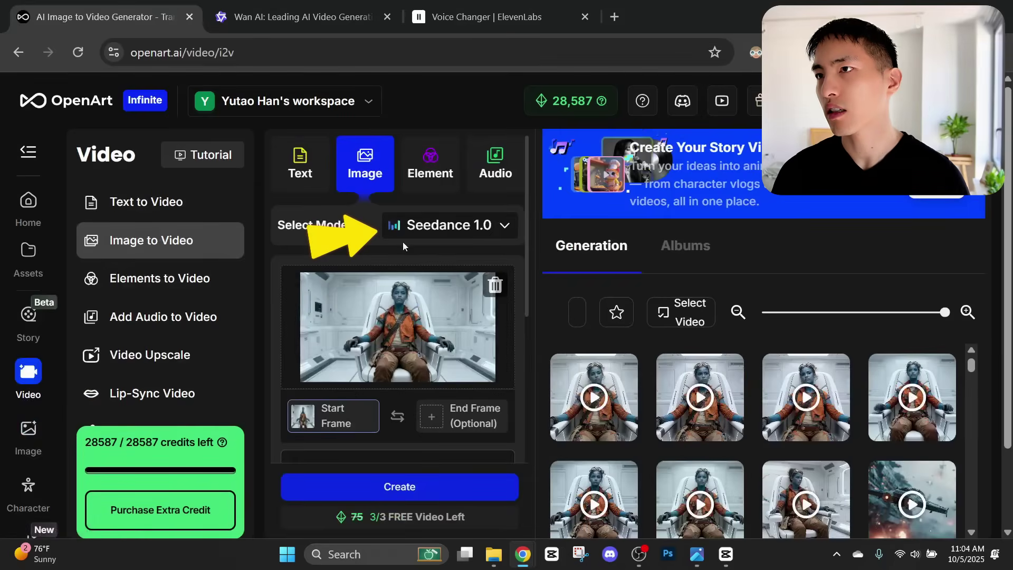
pyautogui.click(447, 231)
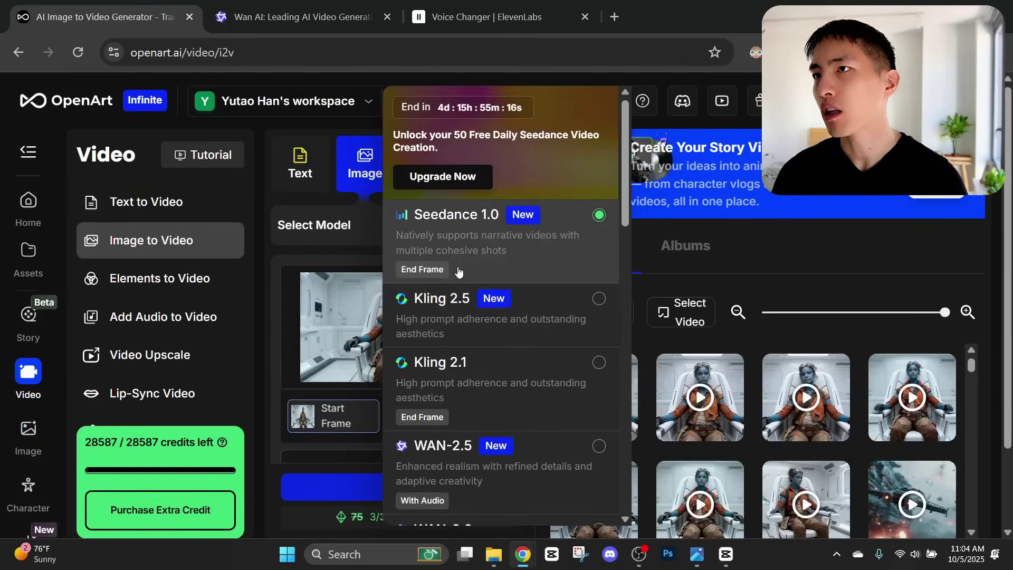
pyautogui.scroll(-1, 509, 339)
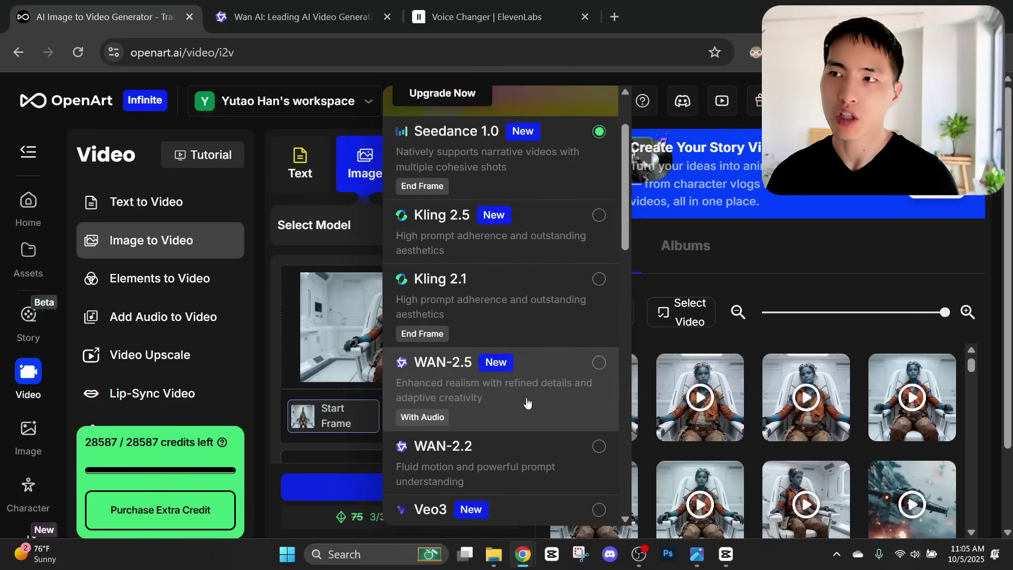
pyautogui.scroll(-2, 527, 404)
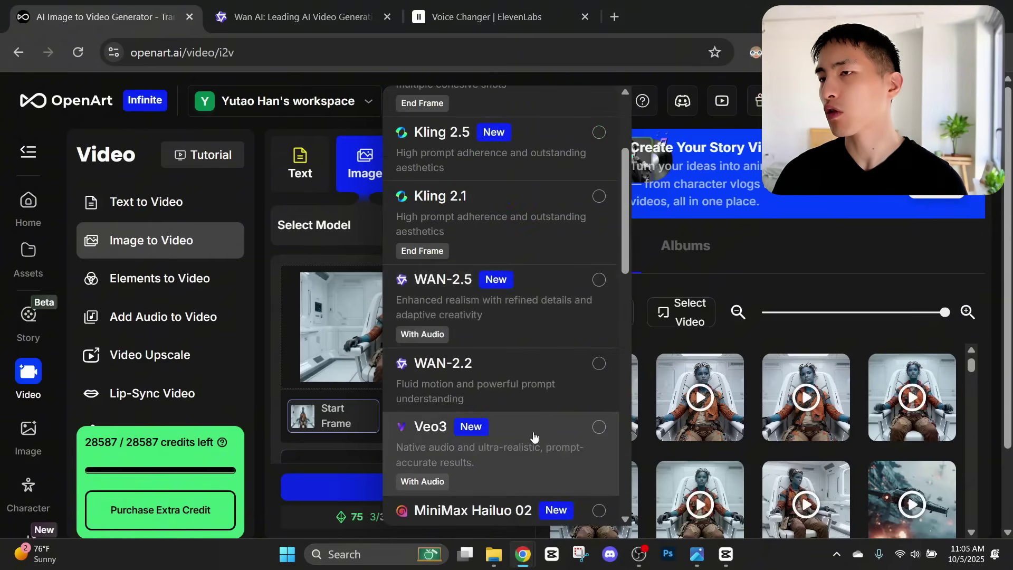
pyautogui.scroll(4, 534, 437)
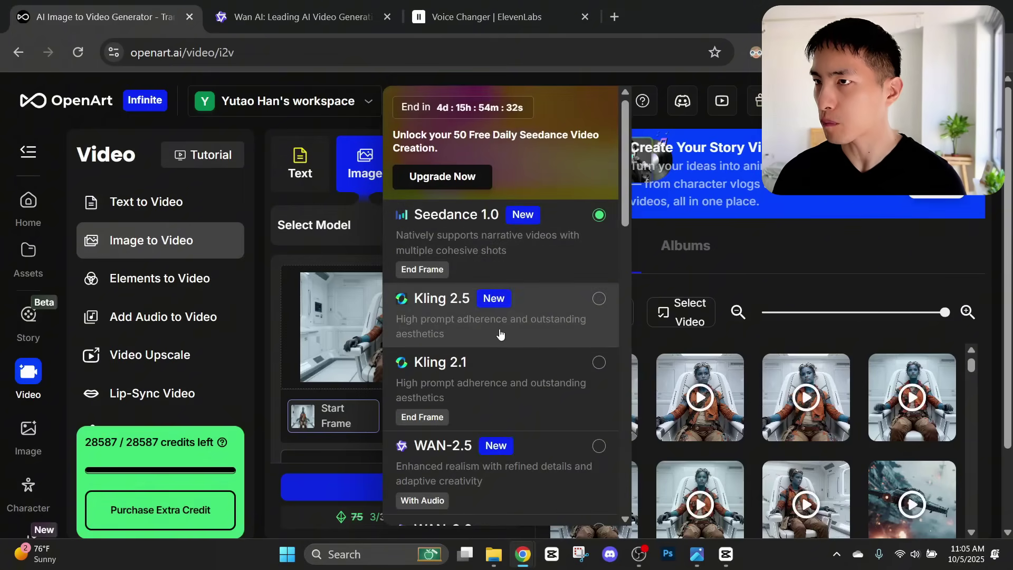
pyautogui.click(496, 329)
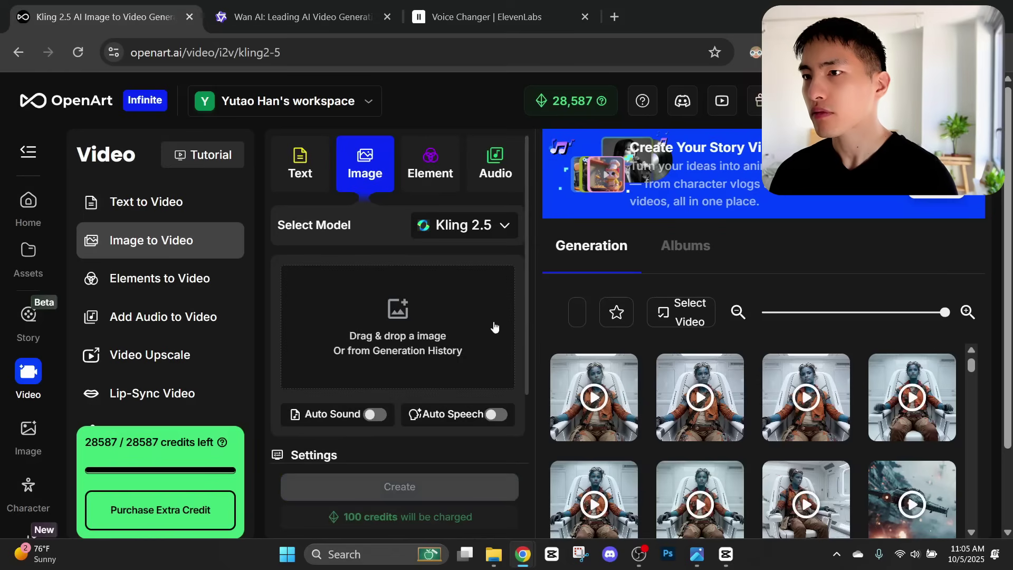
# Step: Use U_ship_battle as start image with the space-battle prompt, Auto Sound on, 10 seconds
pyautogui.hotkey('alt', 'Tab')
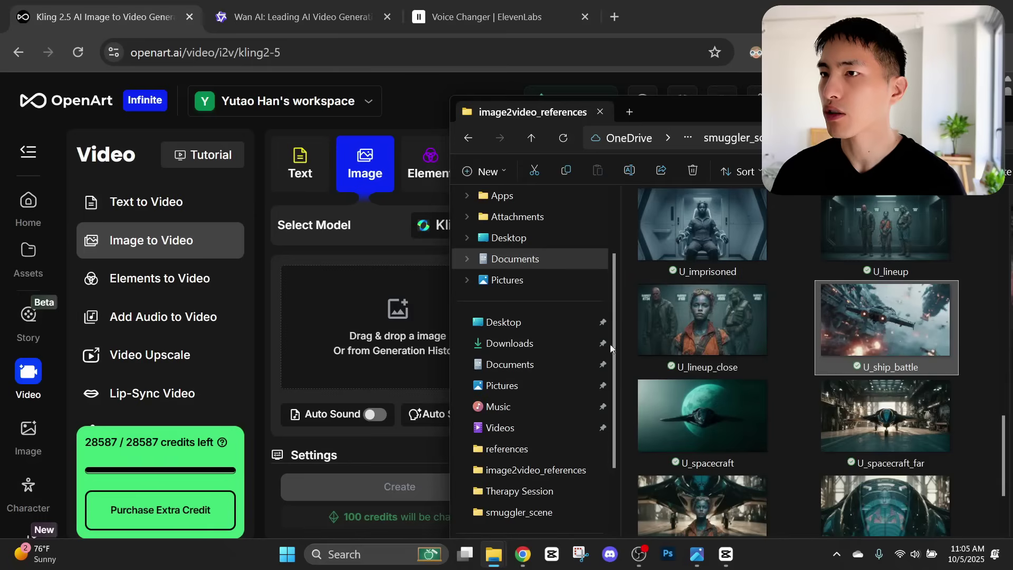
pyautogui.moveTo(610, 344); pyautogui.dragTo(362, 329)
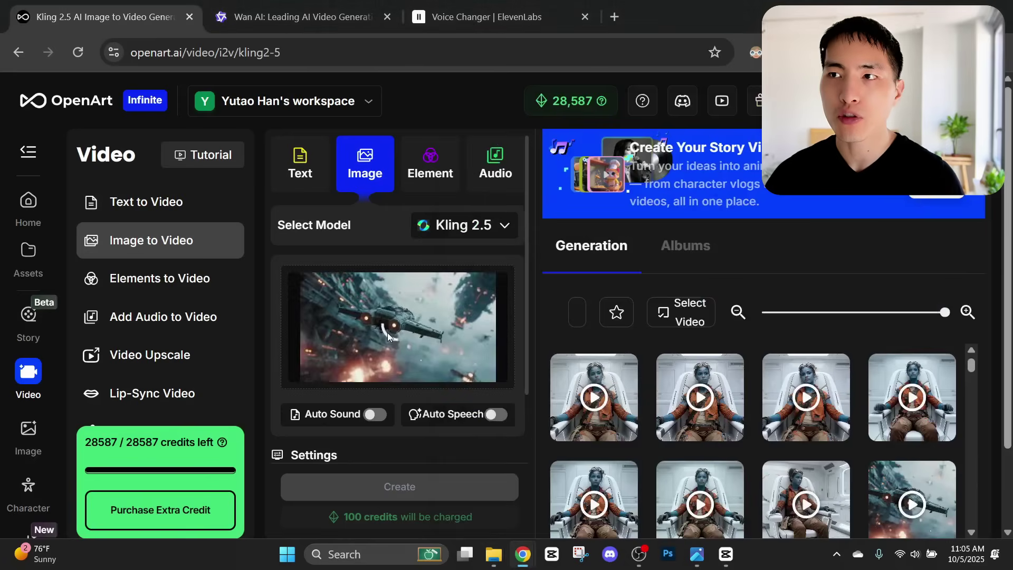
pyautogui.hotkey('ctrl', '+')
pyautogui.hotkey('ctrl', '+')
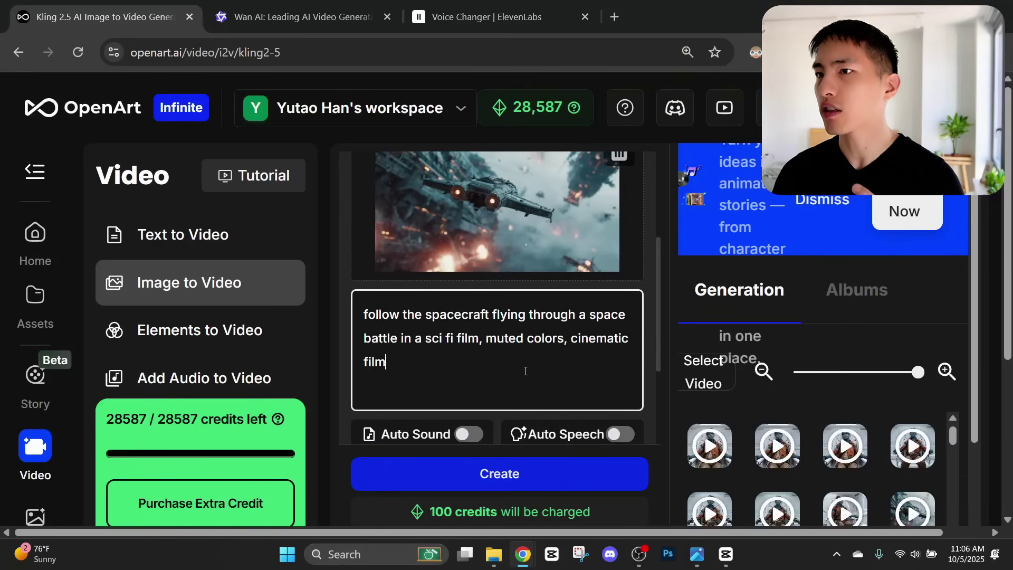
pyautogui.click(470, 435)
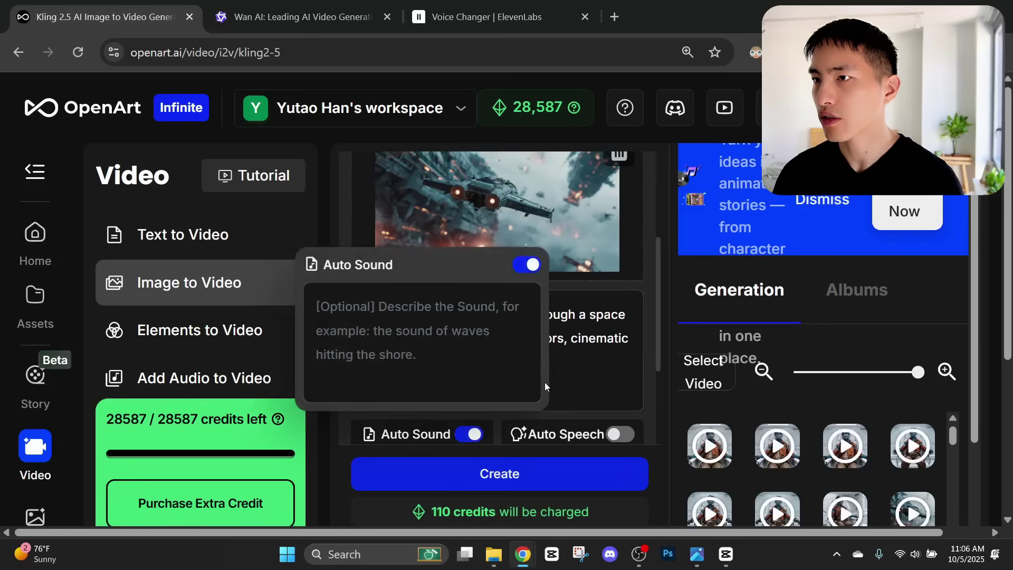
pyautogui.scroll(-3, 584, 386)
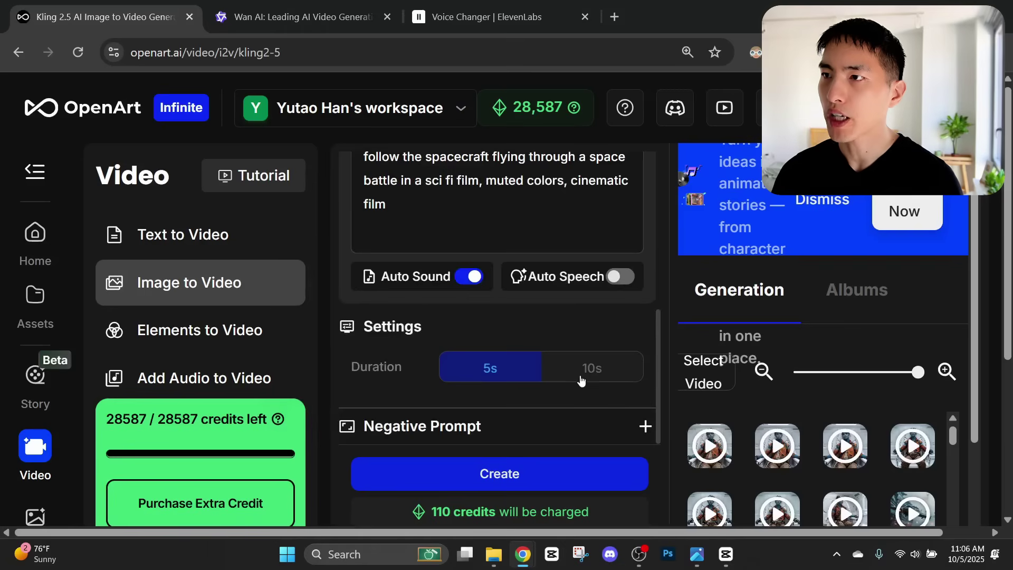
pyautogui.click(585, 378)
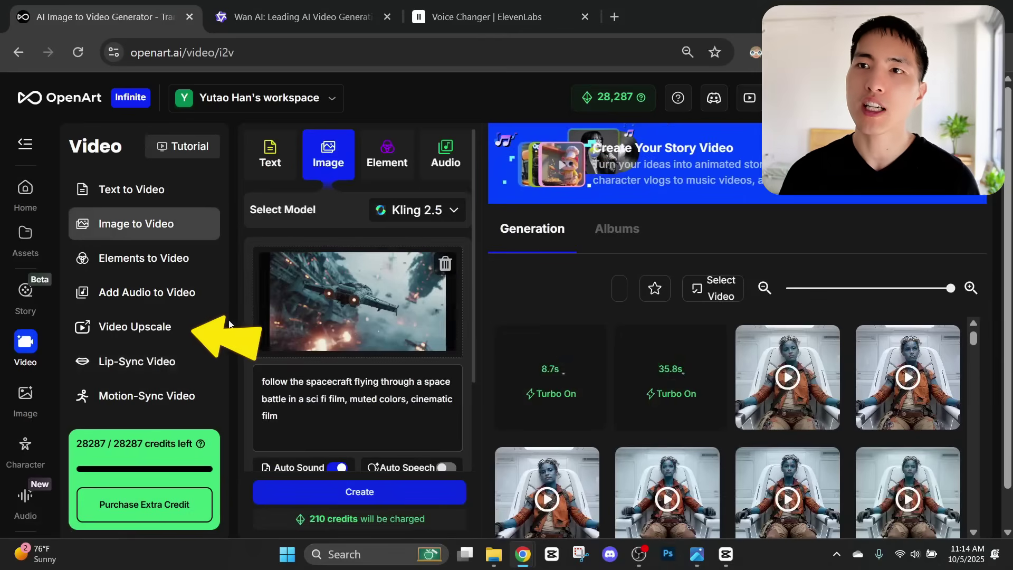
# Step: Upscale the 10-second cockpit clip to 2160p (4K) with 60 fps frame interpolation
pyautogui.click(151, 344)
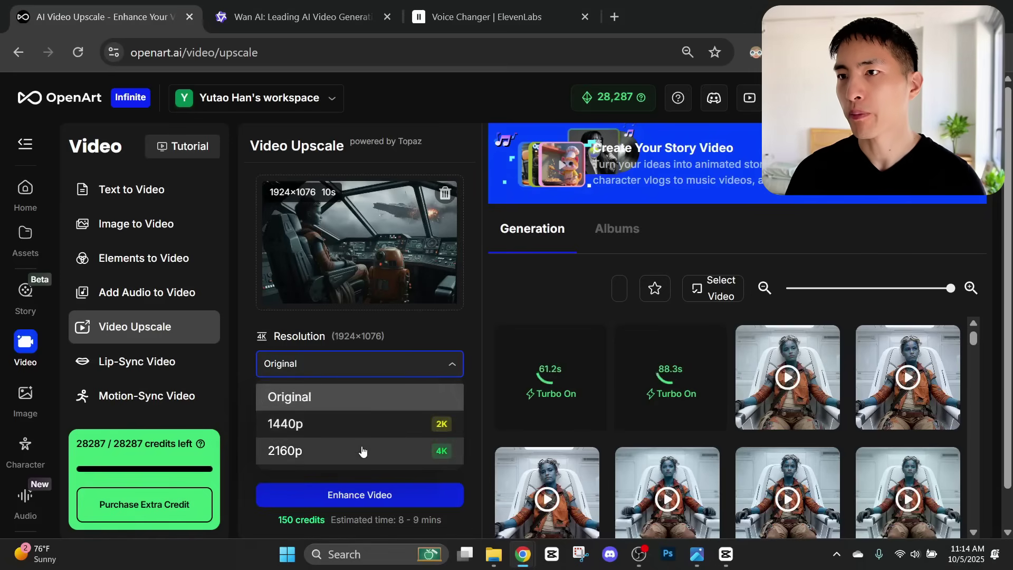
pyautogui.click(362, 451)
pyautogui.scroll(-1, 337, 431)
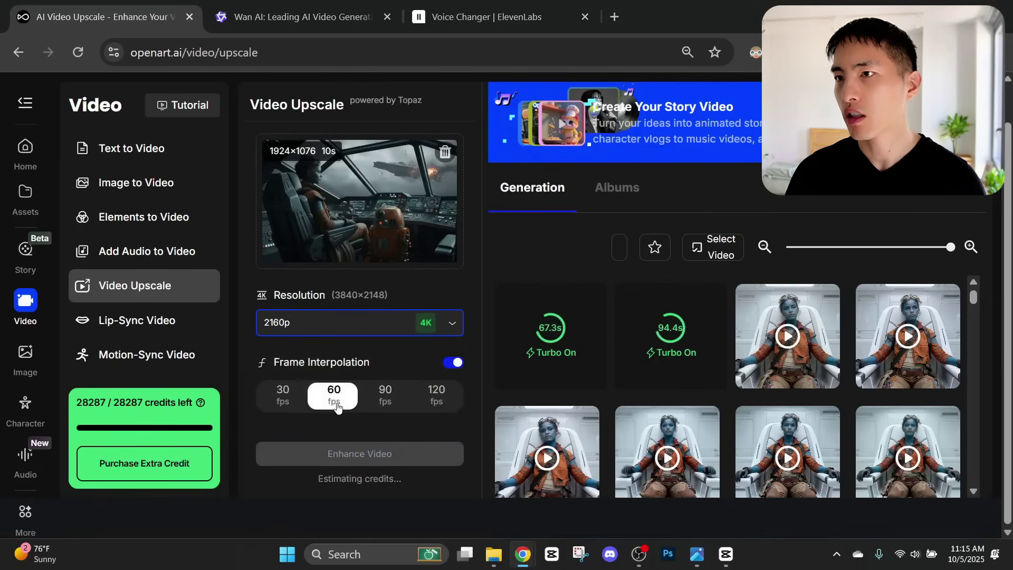